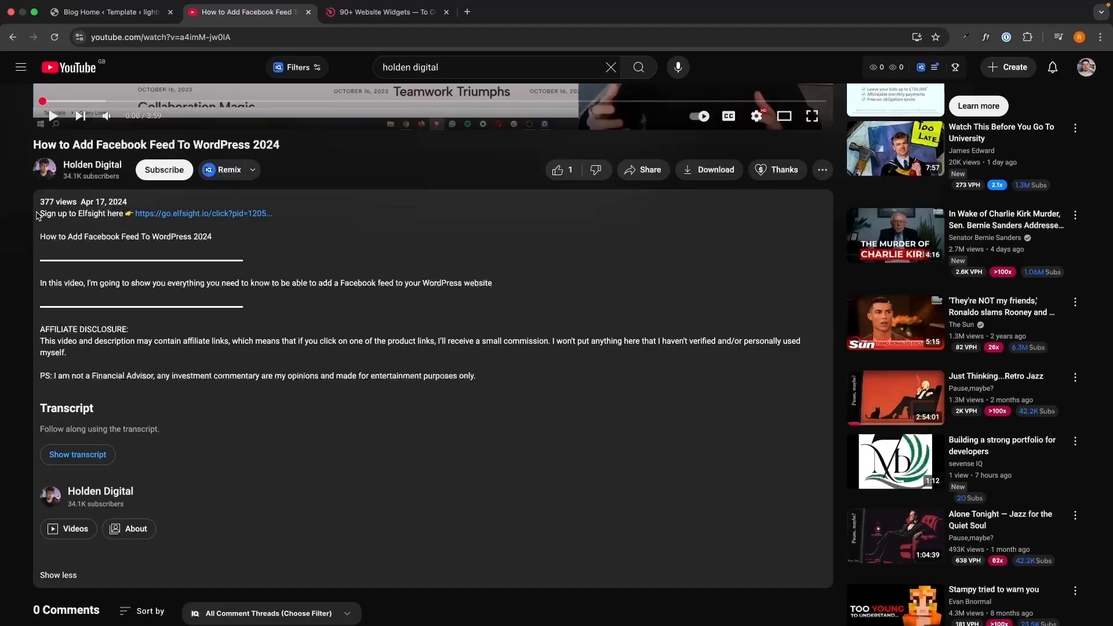
Follow the Elfsight sign-up link in the YouTube video's description
{"action": "left_click_drag", "start_coordinate": [38, 214], "coordinate": [503, 379]}
{"action": "left_click", "coordinate": [495, 365]}
{"action": "left_click", "coordinate": [226, 214]}
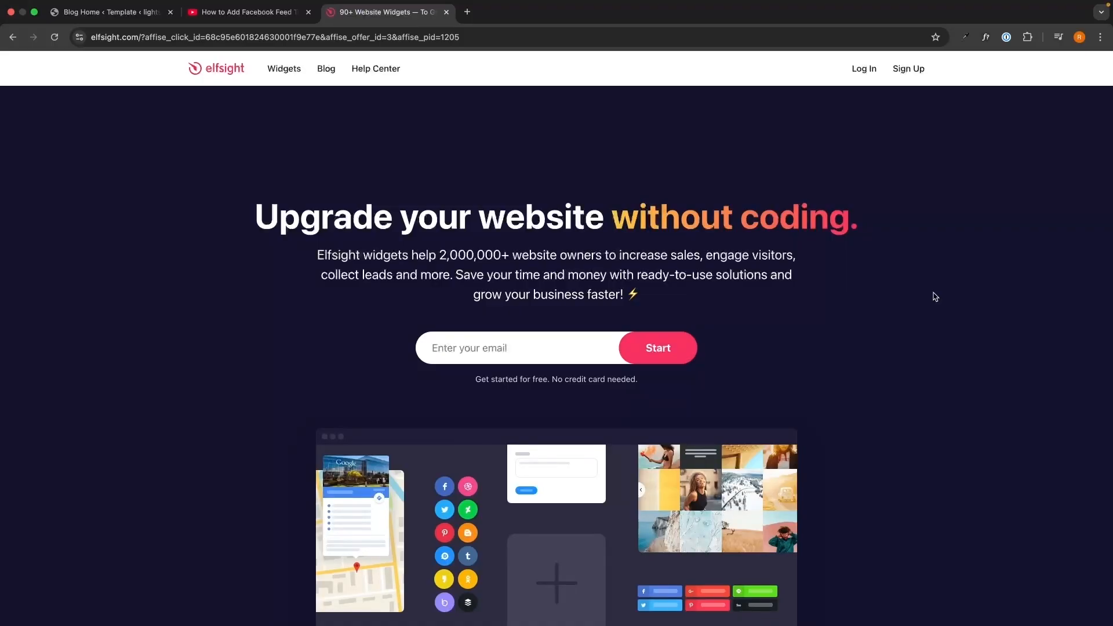
Create an Elfsight account by entering the account e-mail address and the account password
{"action": "left_click", "coordinate": [576, 347]}
{"action": "type", "text": "g"}
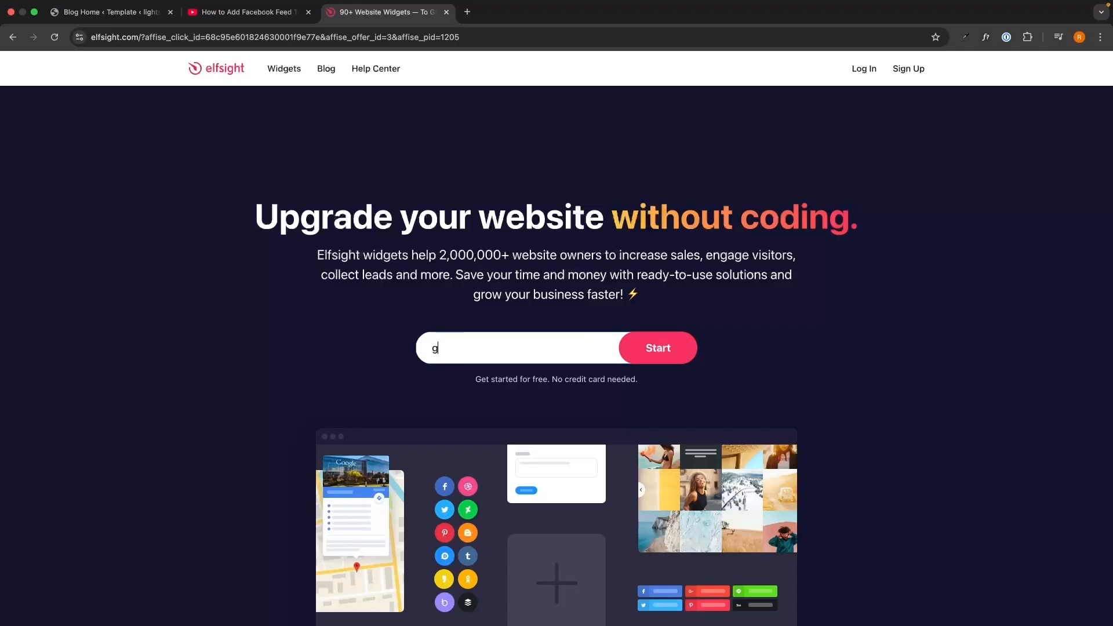
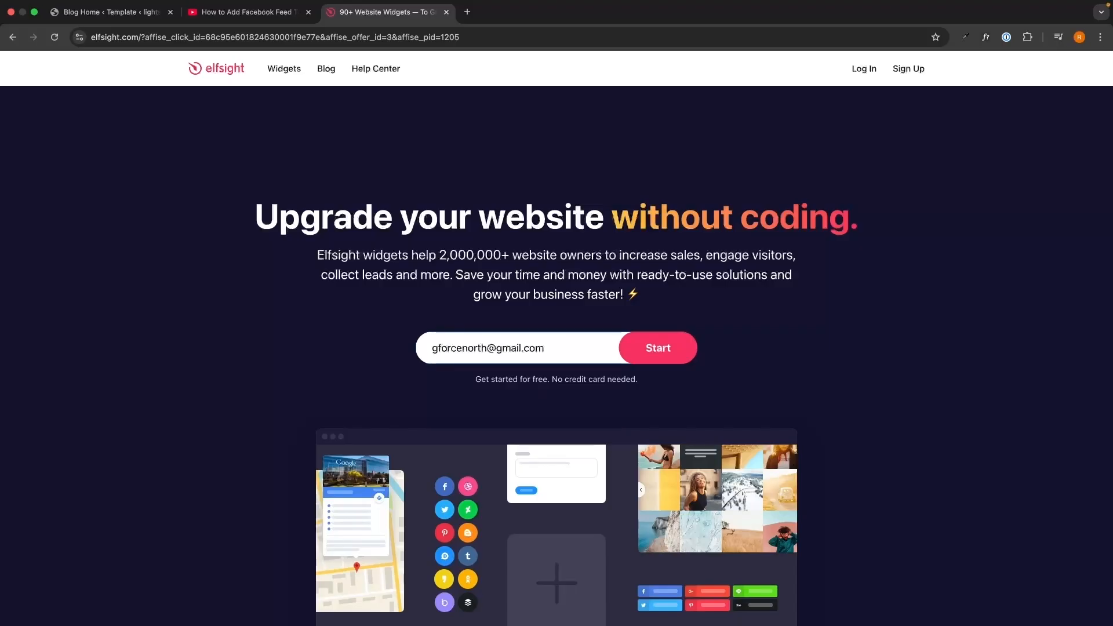
{"action": "key", "text": "Return"}
{"action": "type", "text": "*"}
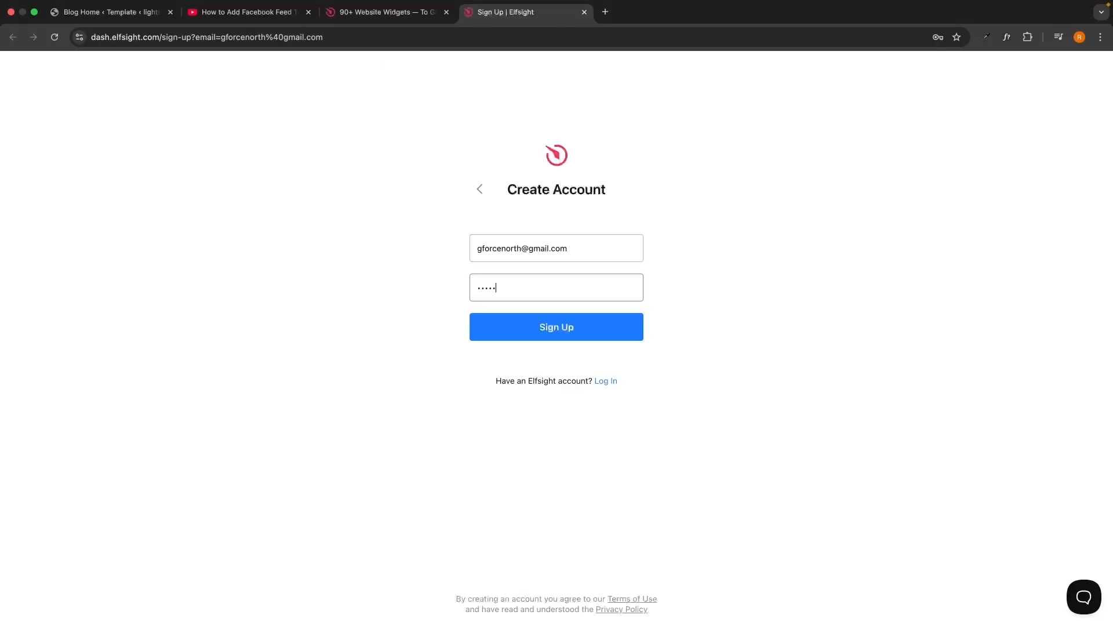
{"action": "key", "text": "Return"}
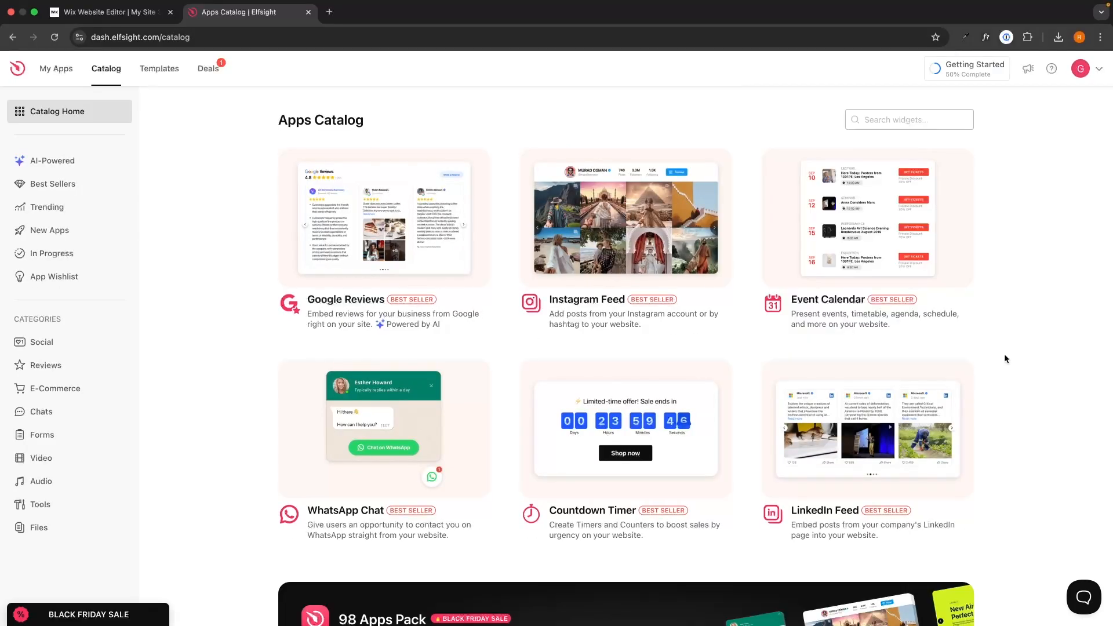
Search the apps catalog for "yelp" and open the Yelp Reviews widget
{"action": "scroll", "coordinate": [1005, 358], "scroll_direction": "down", "scroll_amount": 1}
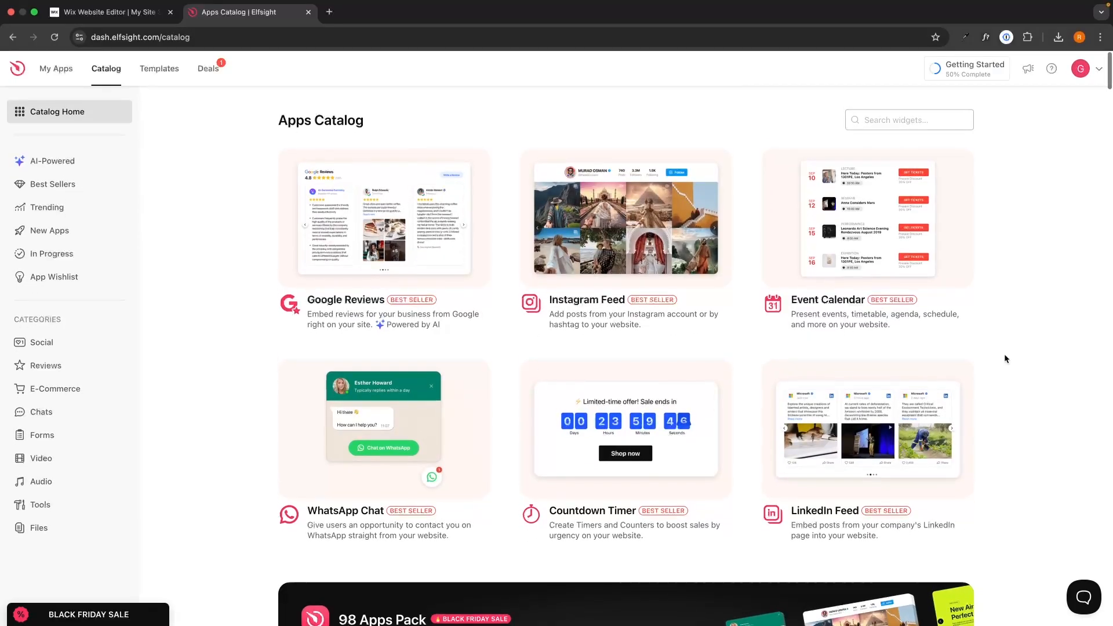
{"action": "scroll", "coordinate": [1004, 358], "scroll_direction": "up", "scroll_amount": 1}
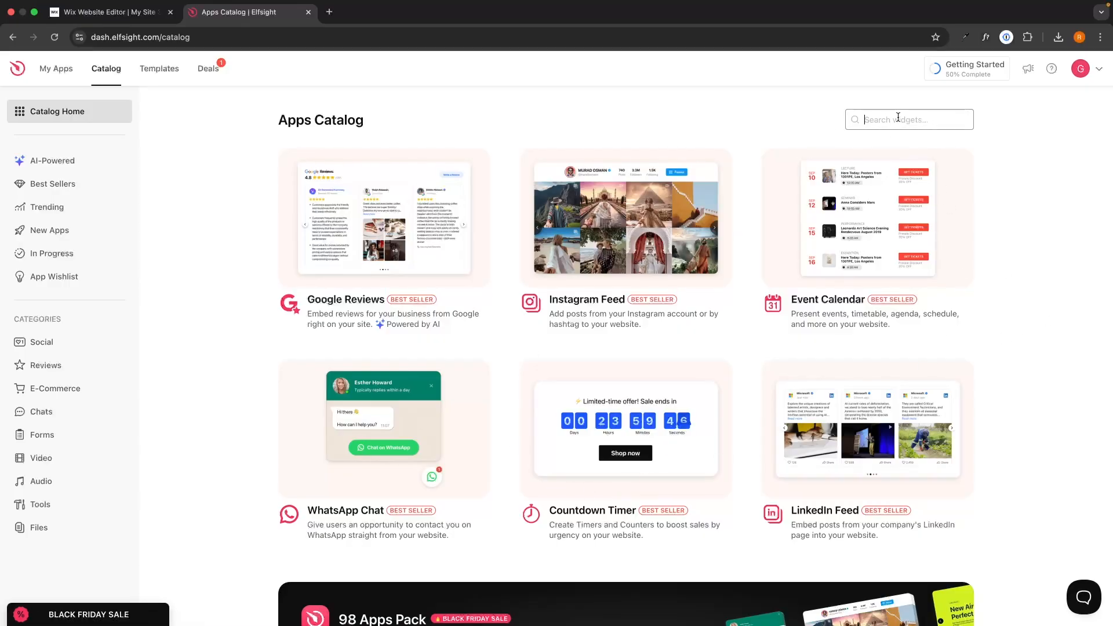
{"action": "type", "text": "yelp"}
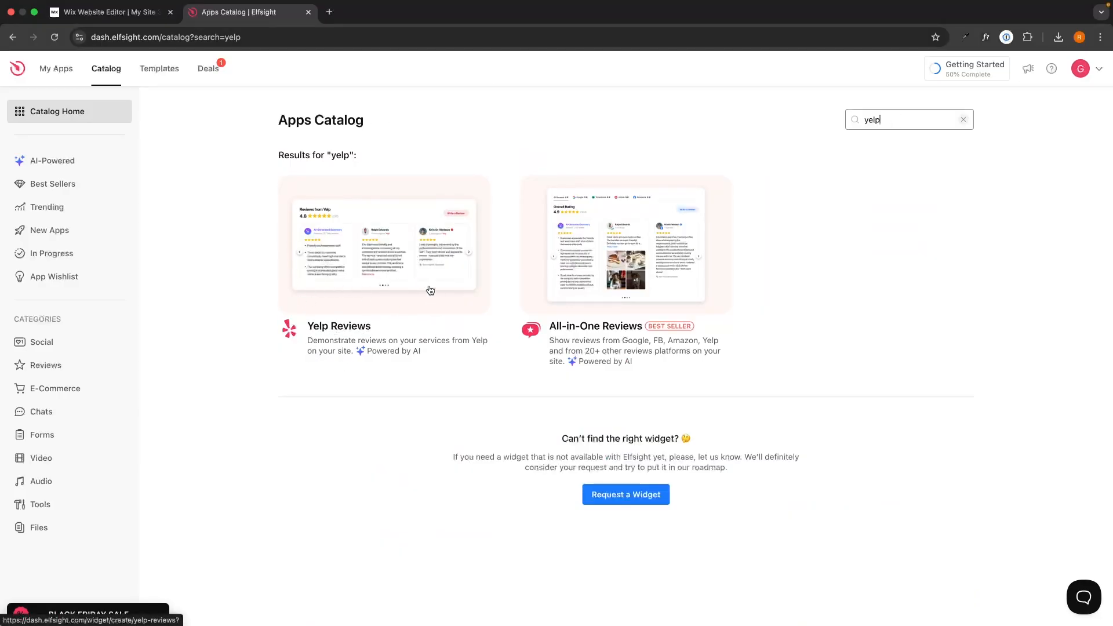
{"action": "left_click", "coordinate": [394, 261]}
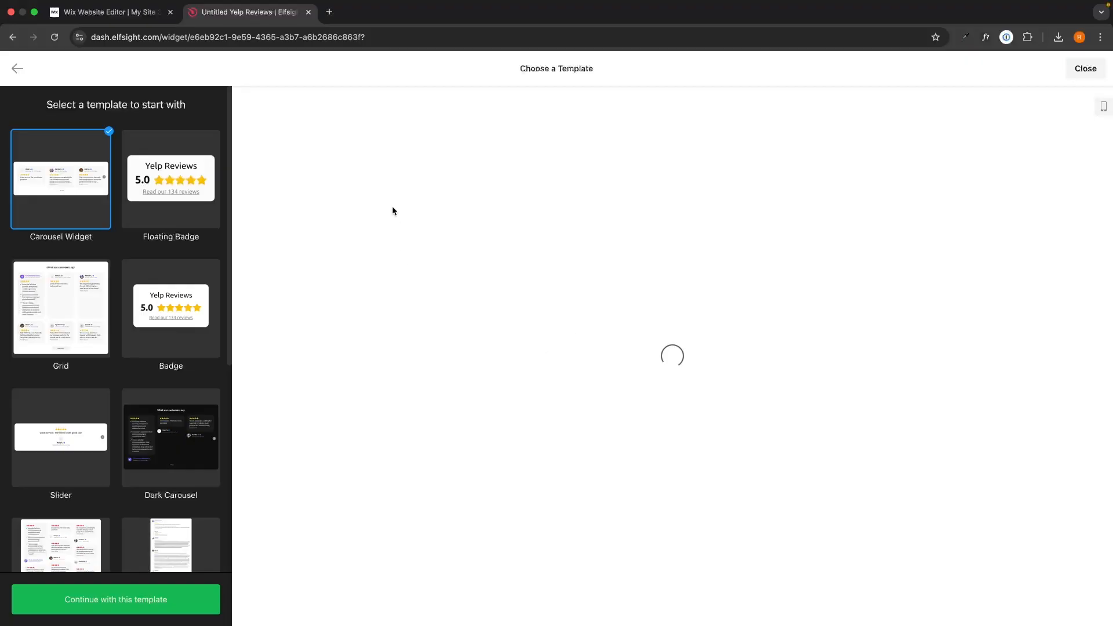
Look through the Yelp Reviews templates and continue with the Carousel Widget template
{"action": "scroll", "coordinate": [118, 363], "scroll_direction": "down", "scroll_amount": 3}
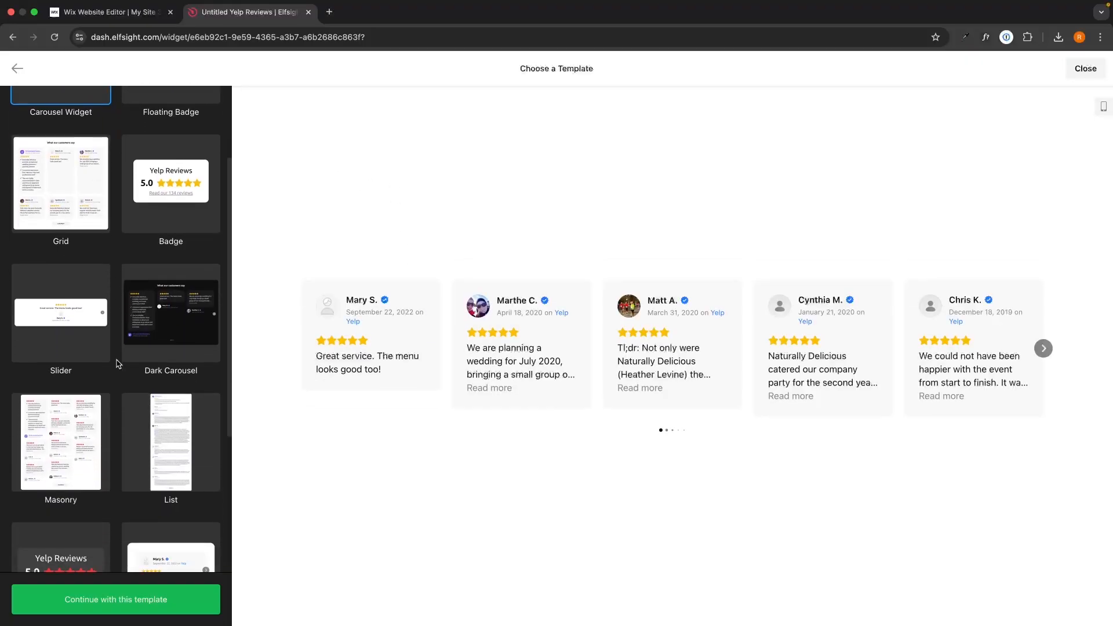
{"action": "scroll", "coordinate": [117, 363], "scroll_direction": "down", "scroll_amount": 6}
{"action": "scroll", "coordinate": [117, 364], "scroll_direction": "up", "scroll_amount": 2}
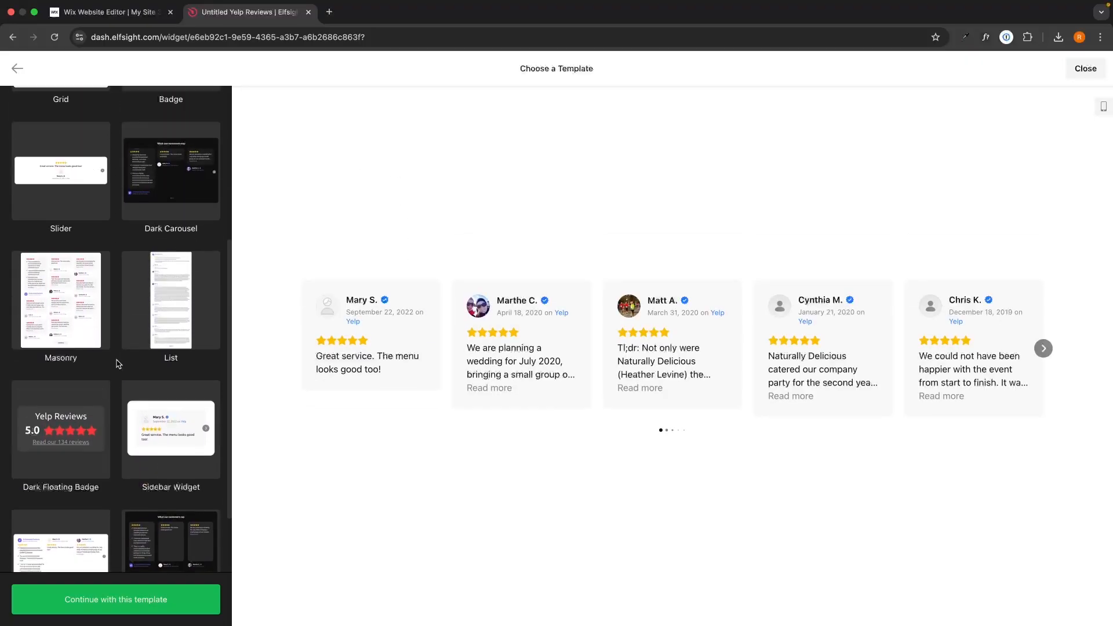
{"action": "scroll", "coordinate": [117, 363], "scroll_direction": "up", "scroll_amount": 7}
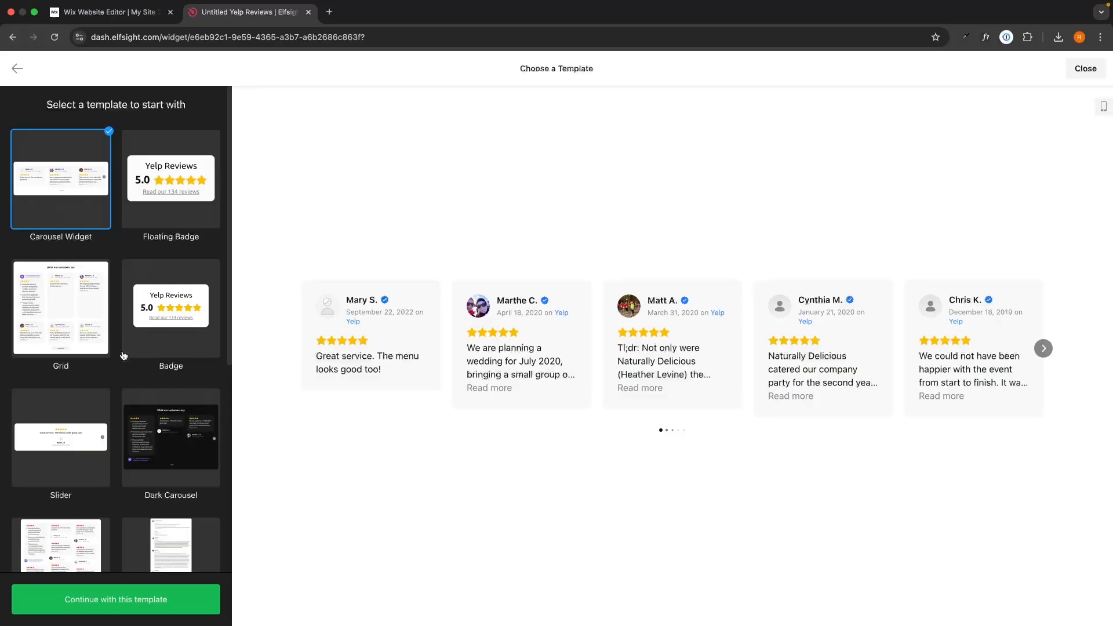
{"action": "left_click", "coordinate": [125, 602]}
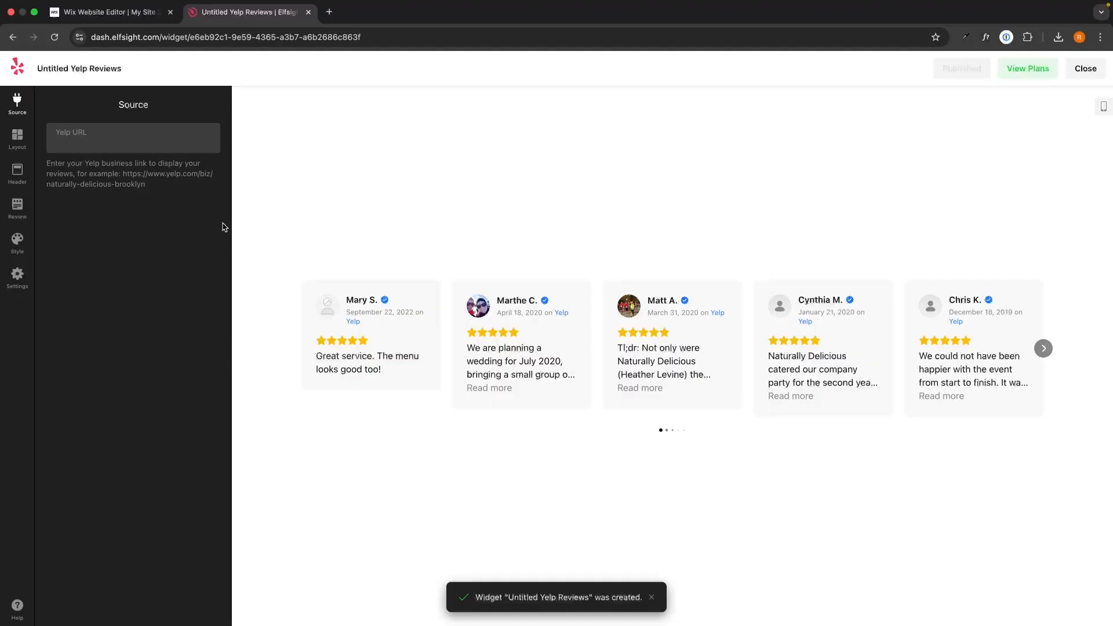
Open the example Yelp business page for Naturally Delicious from the link in the Source settings
{"action": "left_click_drag", "start_coordinate": [117, 105], "coordinate": [154, 107]}
{"action": "left_click", "coordinate": [160, 107]}
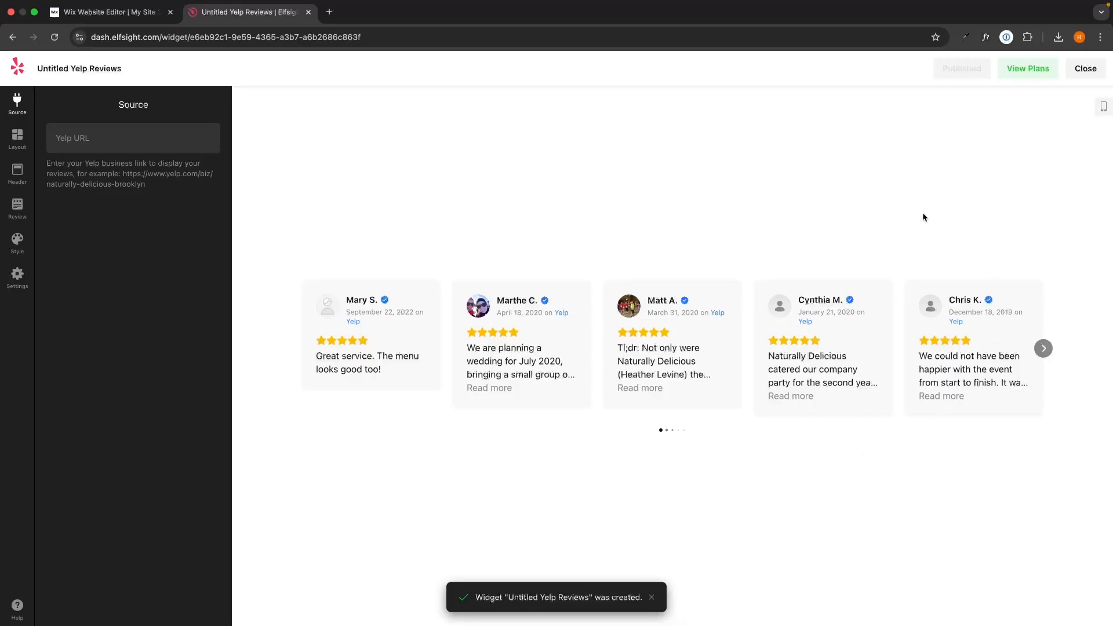
{"action": "left_click", "coordinate": [152, 178]}
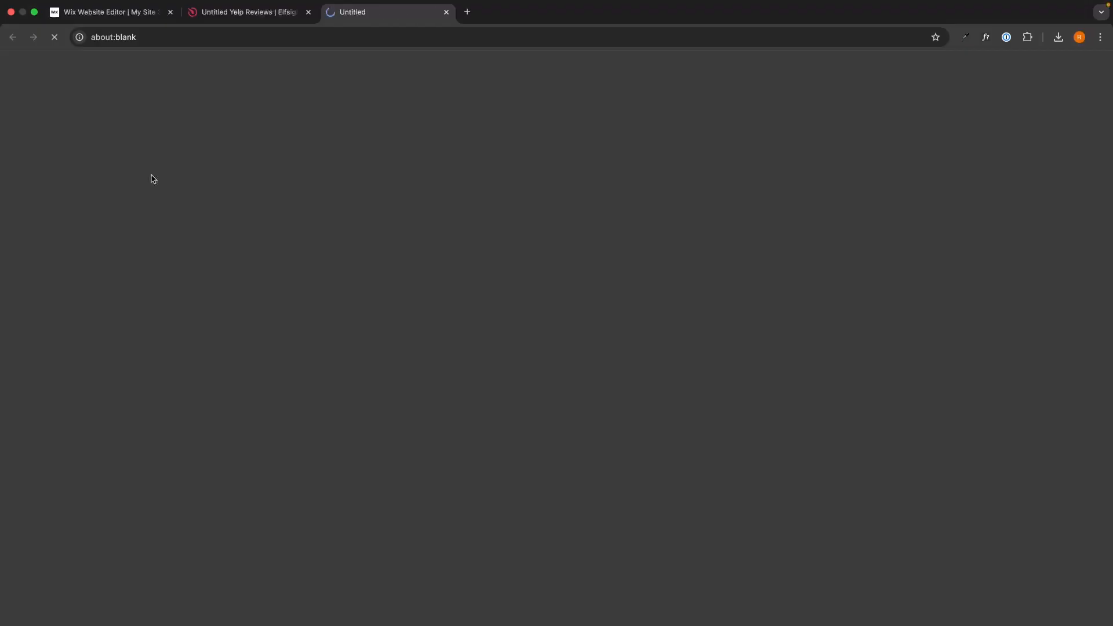
{"action": "left_click", "coordinate": [239, 22]}
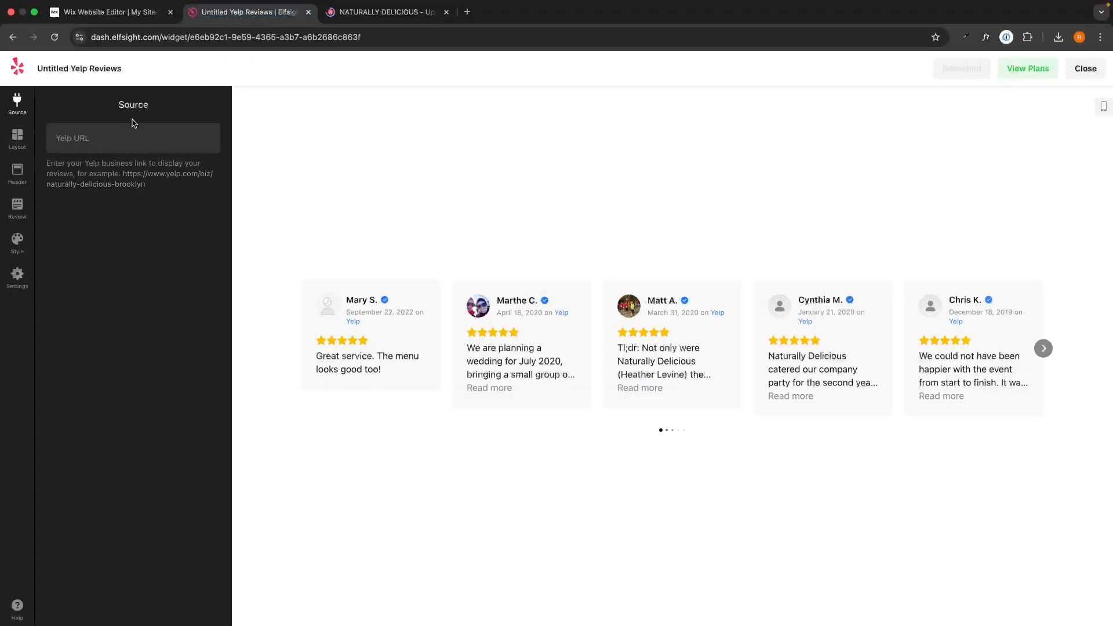
{"action": "left_click", "coordinate": [383, 23]}
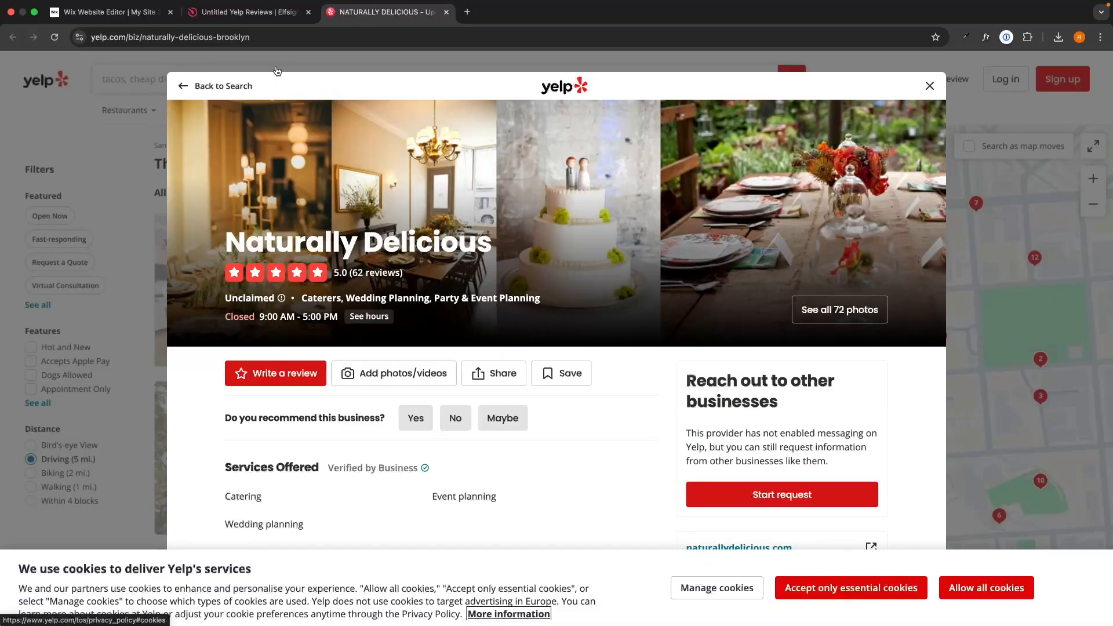
Copy the Naturally Delicious page address, close that page and paste the address as the widget's Yelp URL
{"action": "left_click", "coordinate": [259, 38]}
{"action": "key", "text": "cmd+c"}
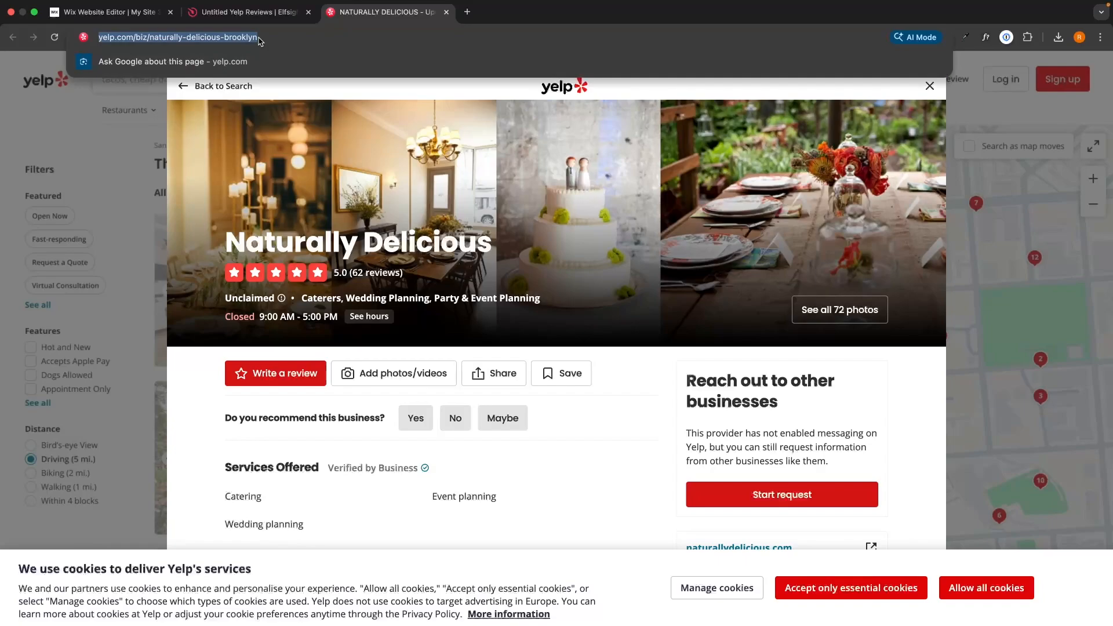
{"action": "left_click", "coordinate": [446, 13]}
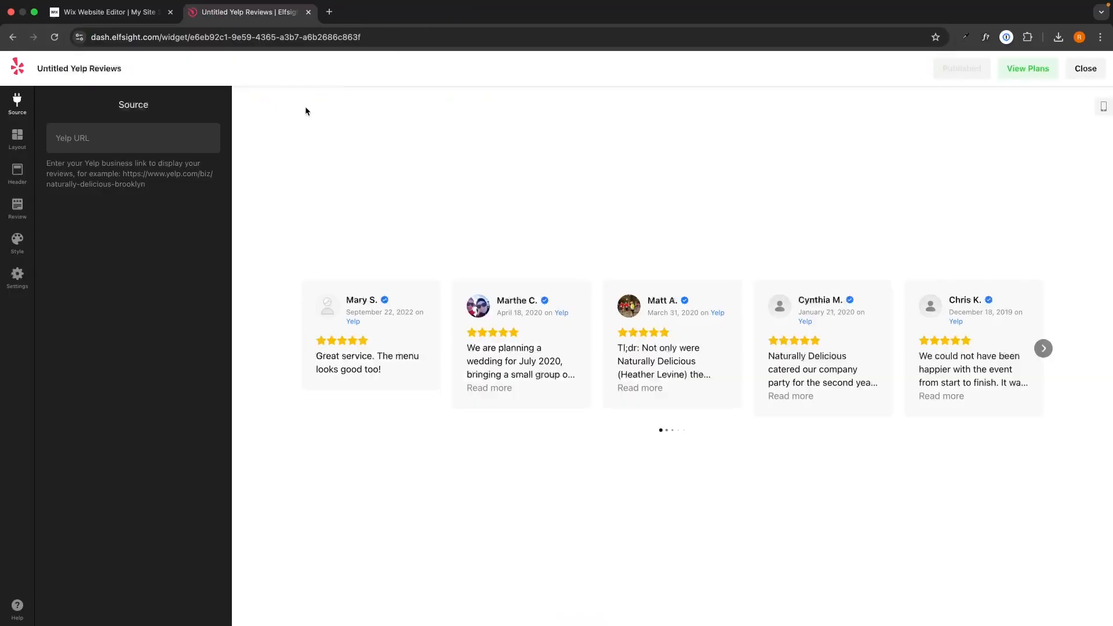
{"action": "left_click", "coordinate": [166, 145]}
{"action": "key", "text": "cmd+v"}
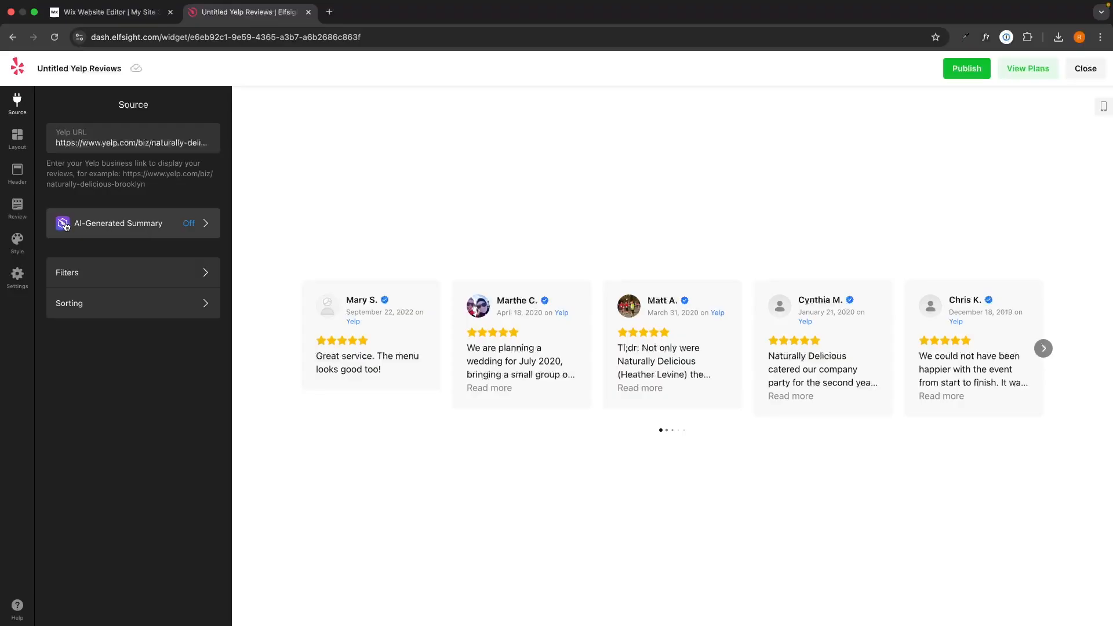
Turn on the AI-Generated Summary and page back and forth through the review carousel preview
{"action": "left_click", "coordinate": [116, 226]}
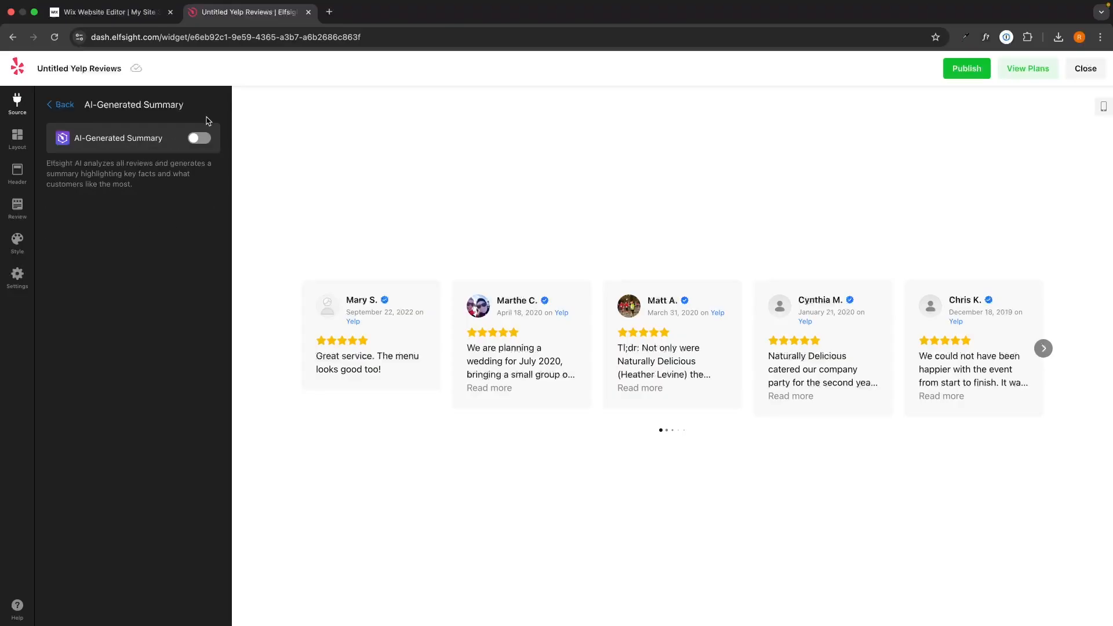
{"action": "left_click", "coordinate": [200, 139]}
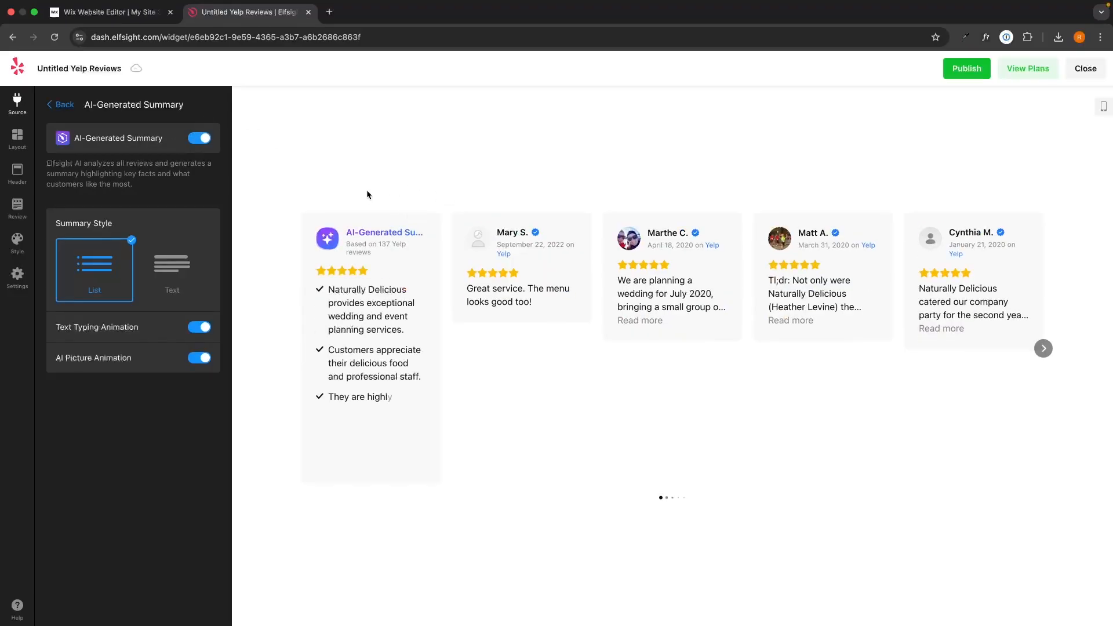
{"action": "left_click", "coordinate": [1043, 348]}
{"action": "left_click", "coordinate": [1043, 348]}
{"action": "left_click", "coordinate": [302, 348]}
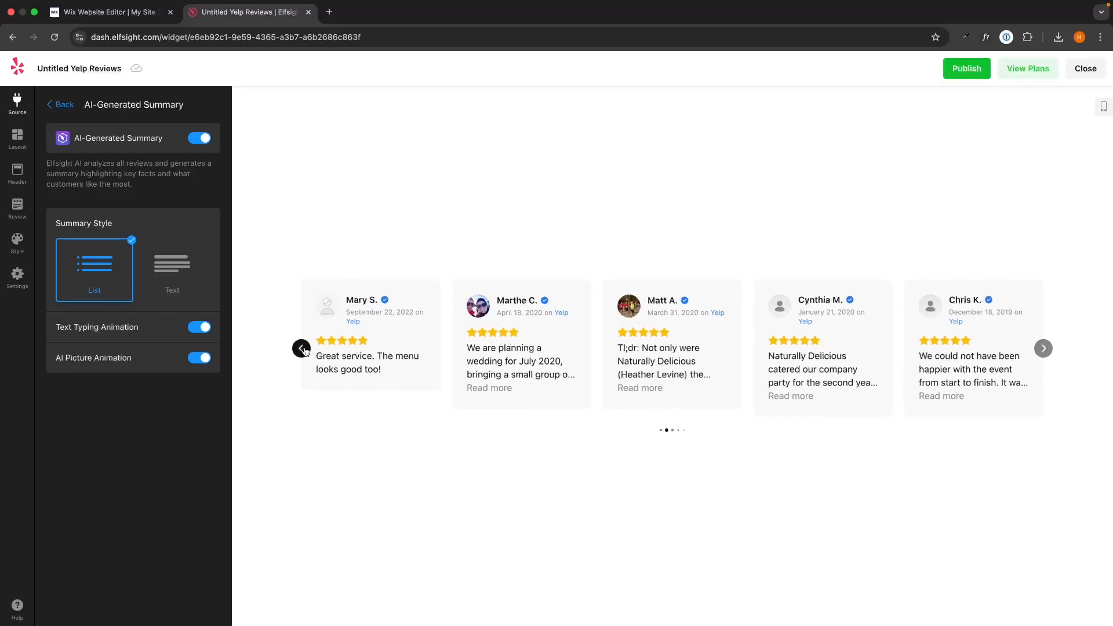
{"action": "left_click", "coordinate": [302, 349]}
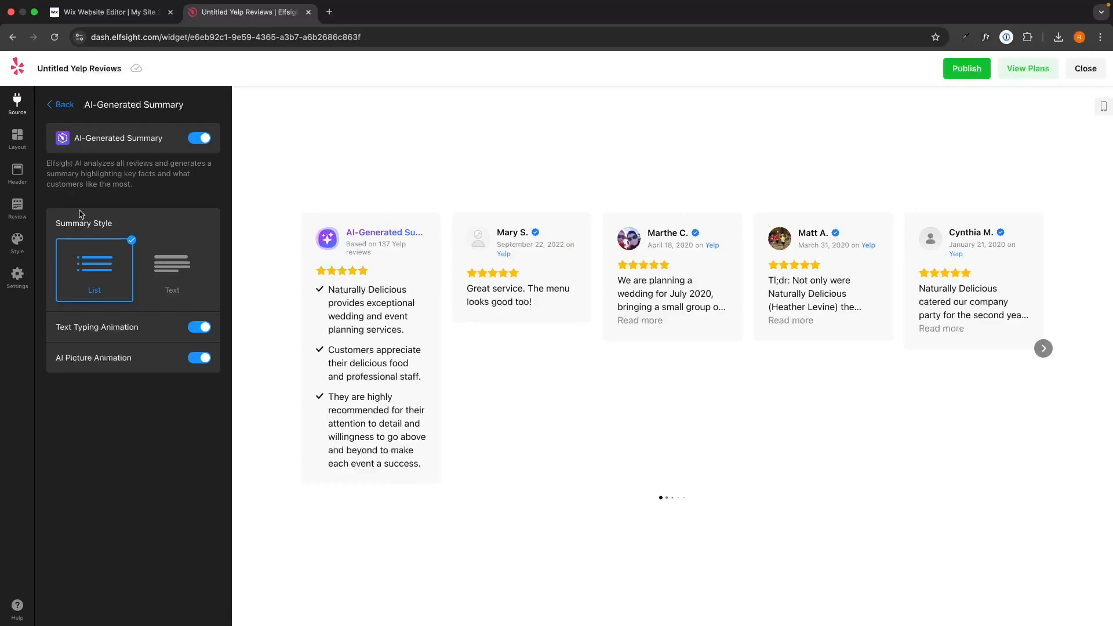
Compare the Text and List summary styles, and turn the AI-Generated Summary off again
{"action": "left_click", "coordinate": [172, 267]}
{"action": "left_click", "coordinate": [108, 284]}
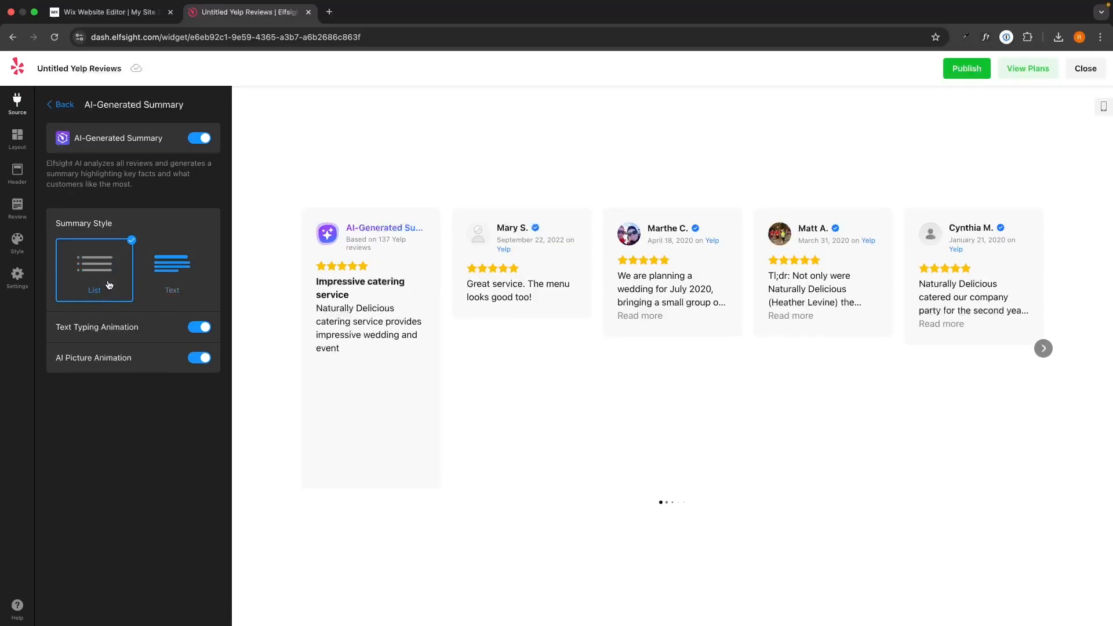
{"action": "left_click", "coordinate": [171, 268]}
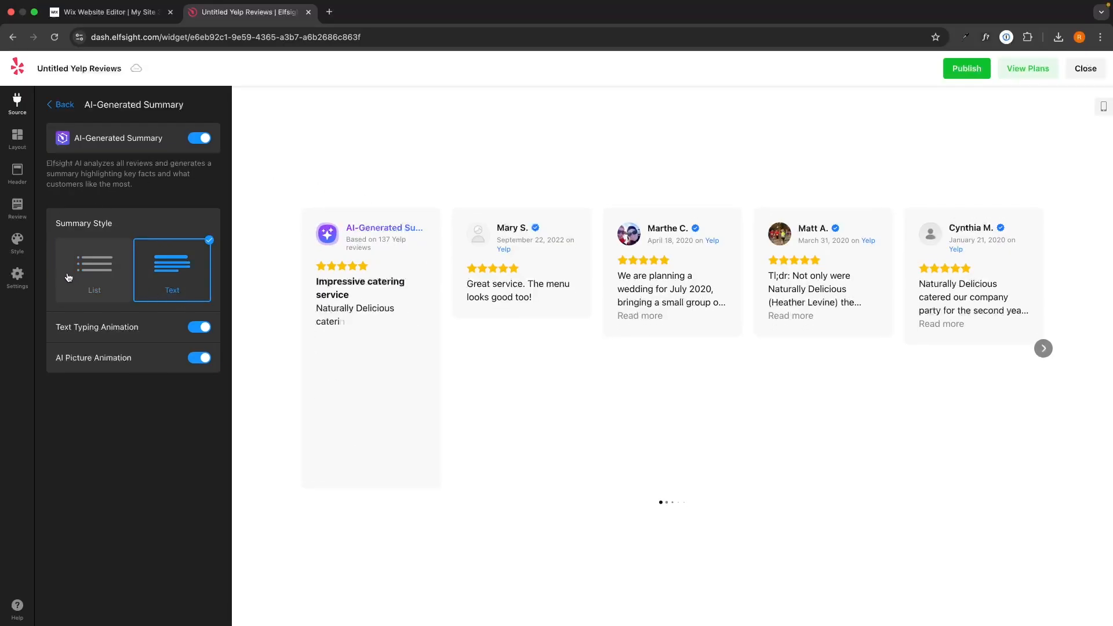
{"action": "left_click", "coordinate": [68, 278]}
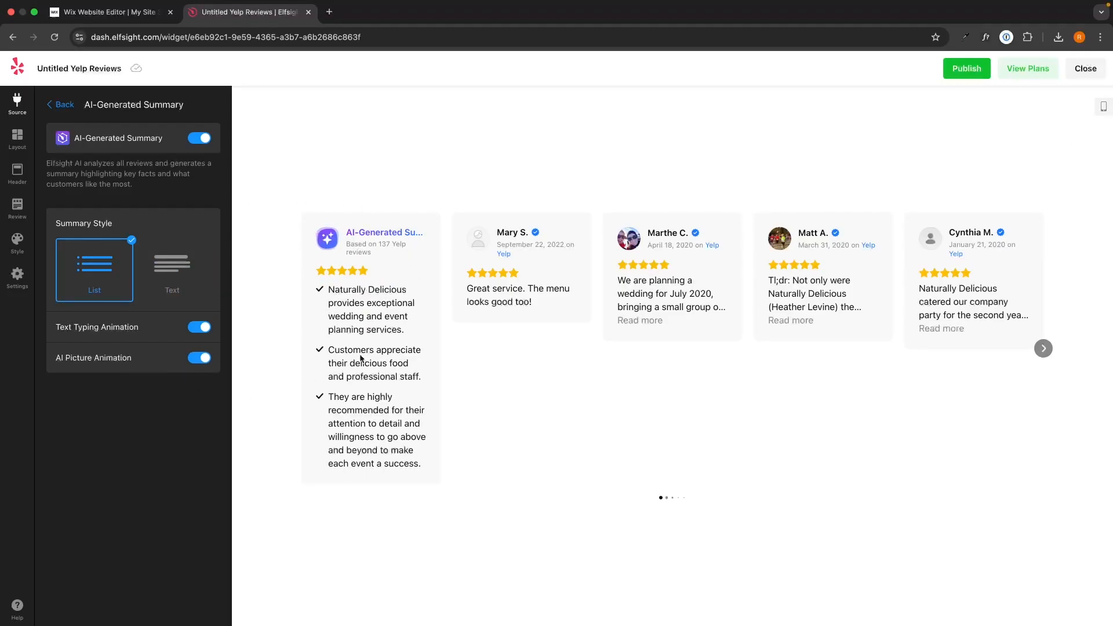
{"action": "left_click", "coordinate": [202, 140]}
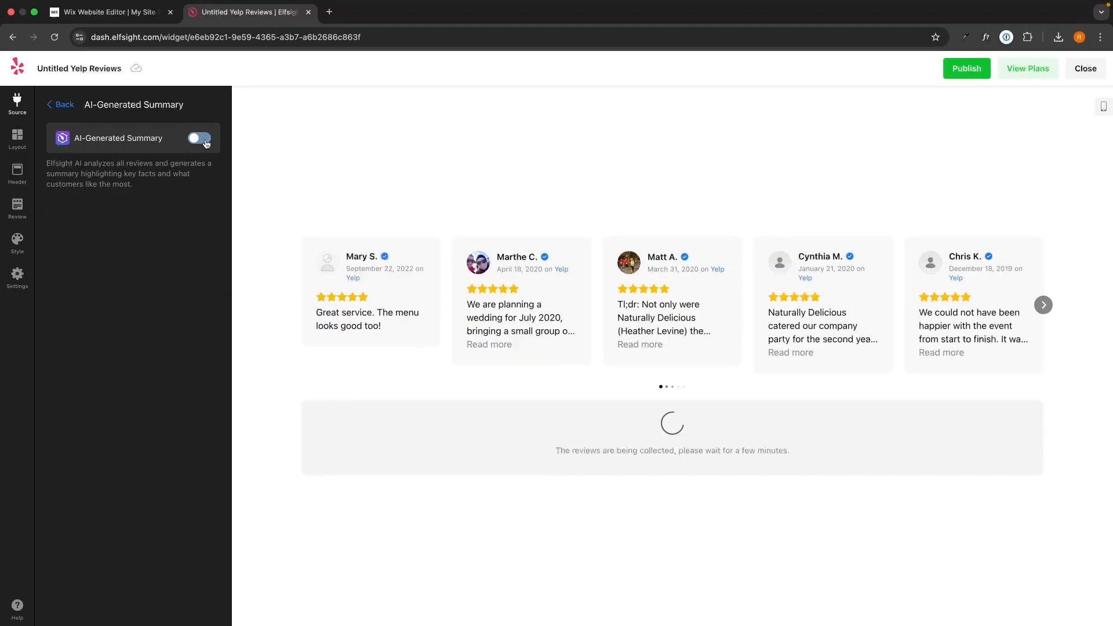
{"action": "left_click", "coordinate": [60, 105]}
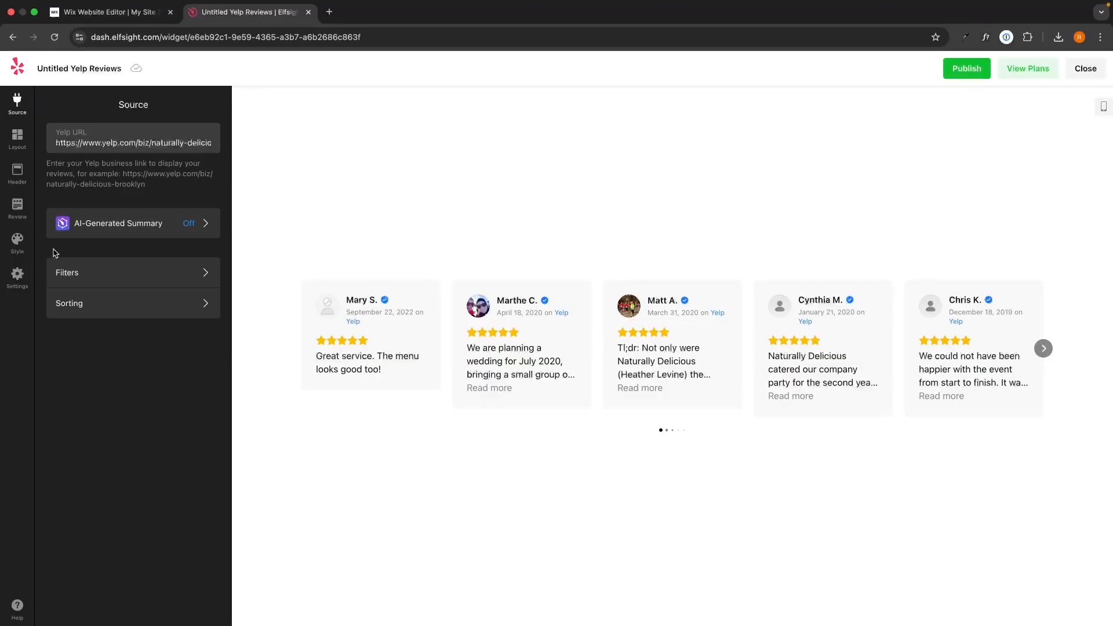
In the review filters, try Show Reviews without Text and switch it back off
{"action": "left_click", "coordinate": [69, 281]}
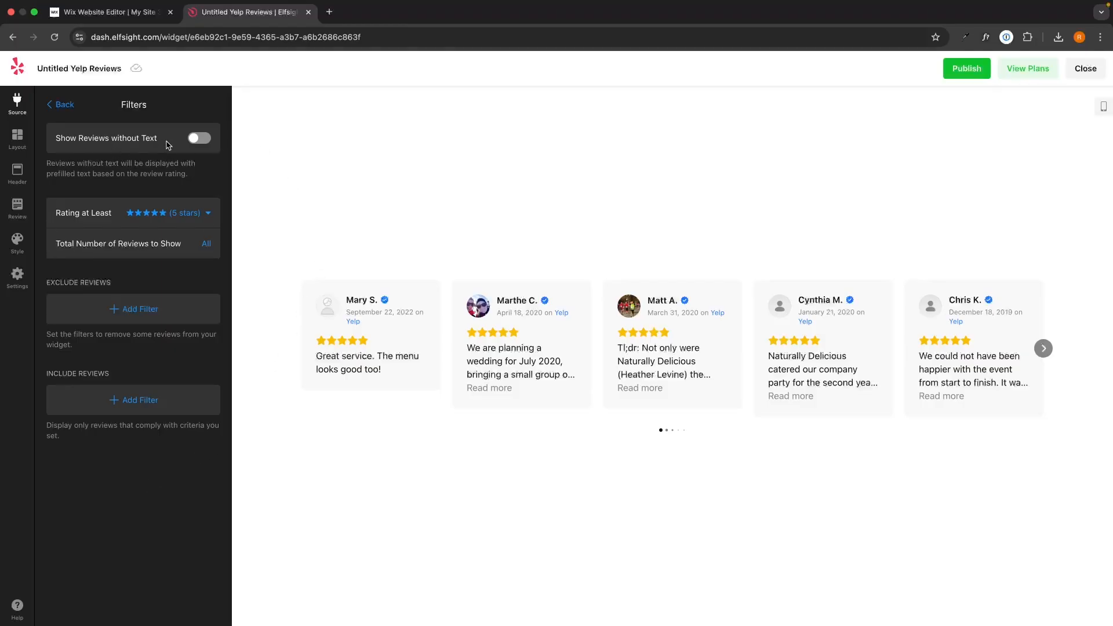
{"action": "left_click", "coordinate": [195, 141]}
{"action": "left_click_drag", "start_coordinate": [311, 356], "coordinate": [391, 386]}
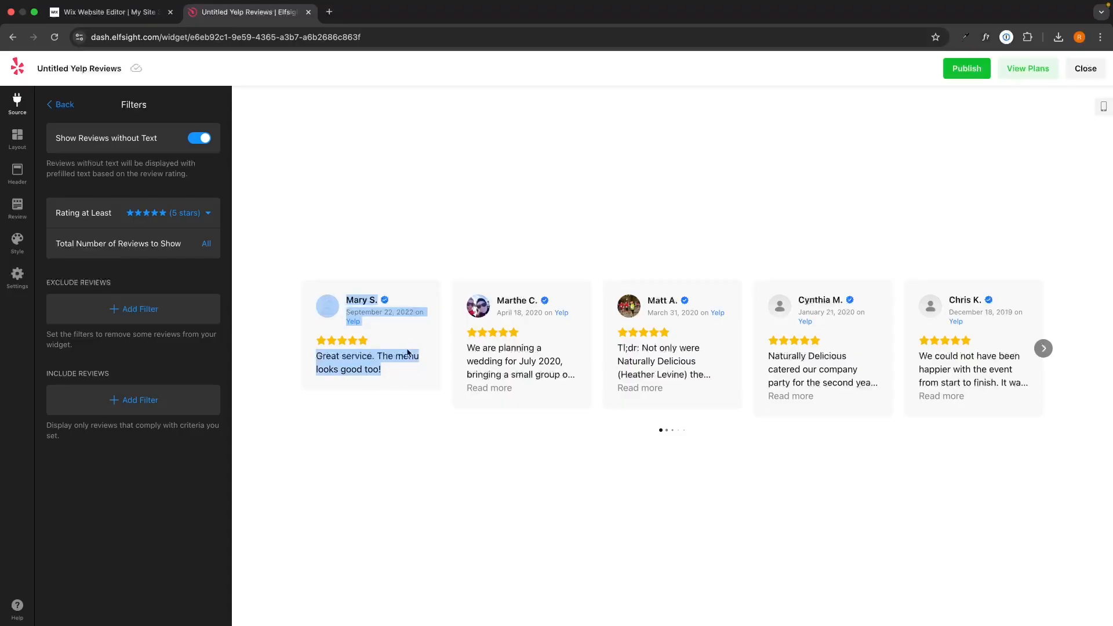
{"action": "left_click", "coordinate": [134, 146]}
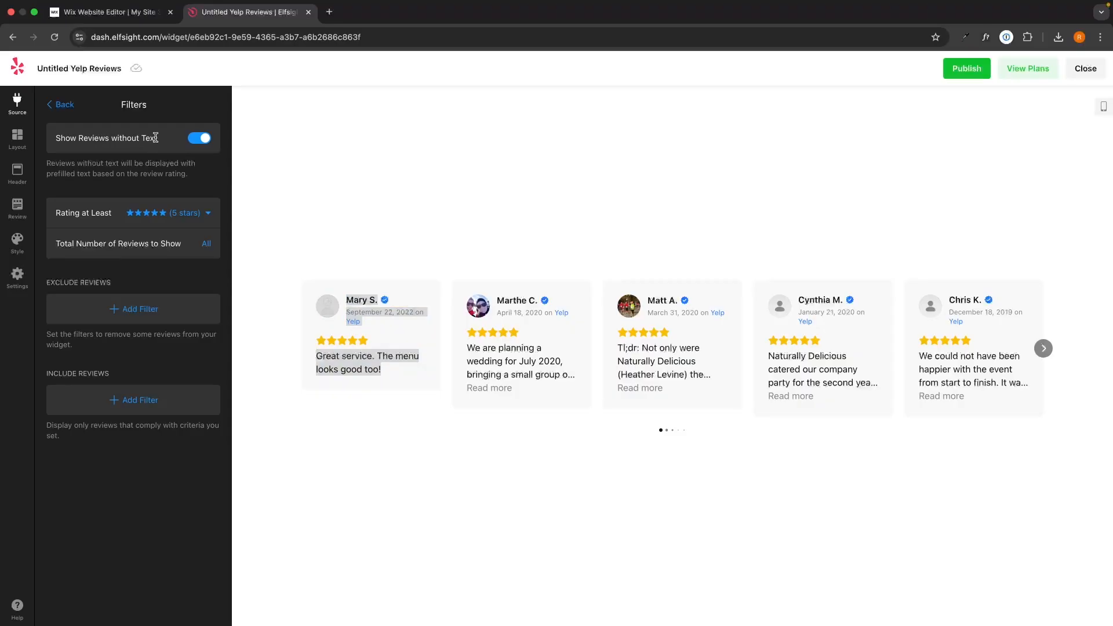
{"action": "left_click", "coordinate": [436, 142]}
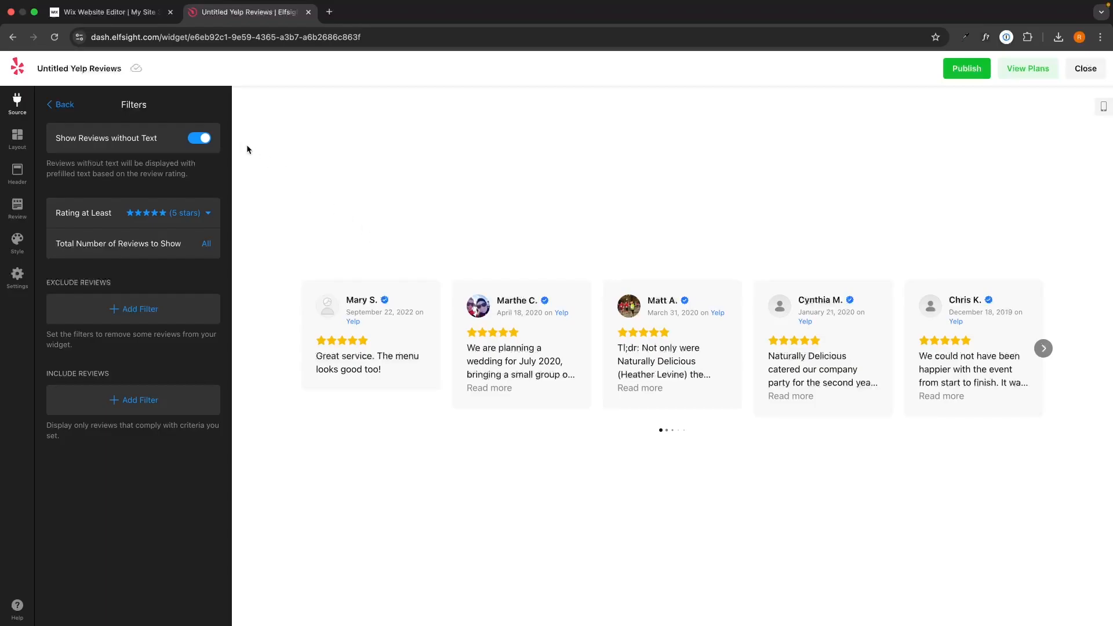
{"action": "left_click", "coordinate": [207, 141]}
Set the review filter's minimum rating to 4 stars and check the options for the total number of reviews shown
{"action": "left_click", "coordinate": [134, 215]}
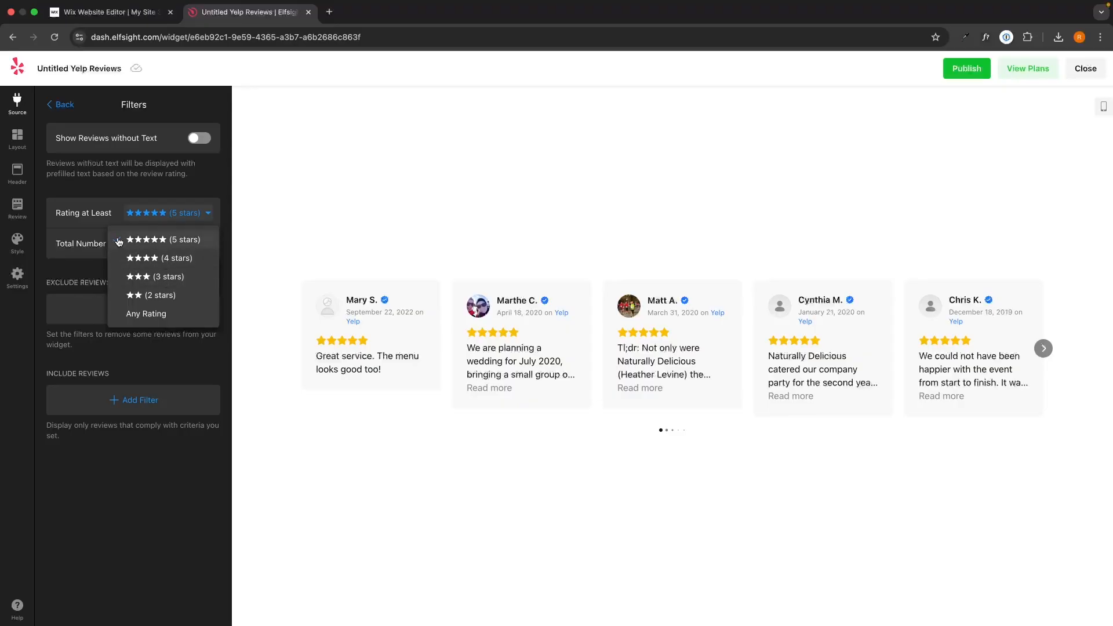
{"action": "left_click", "coordinate": [136, 259]}
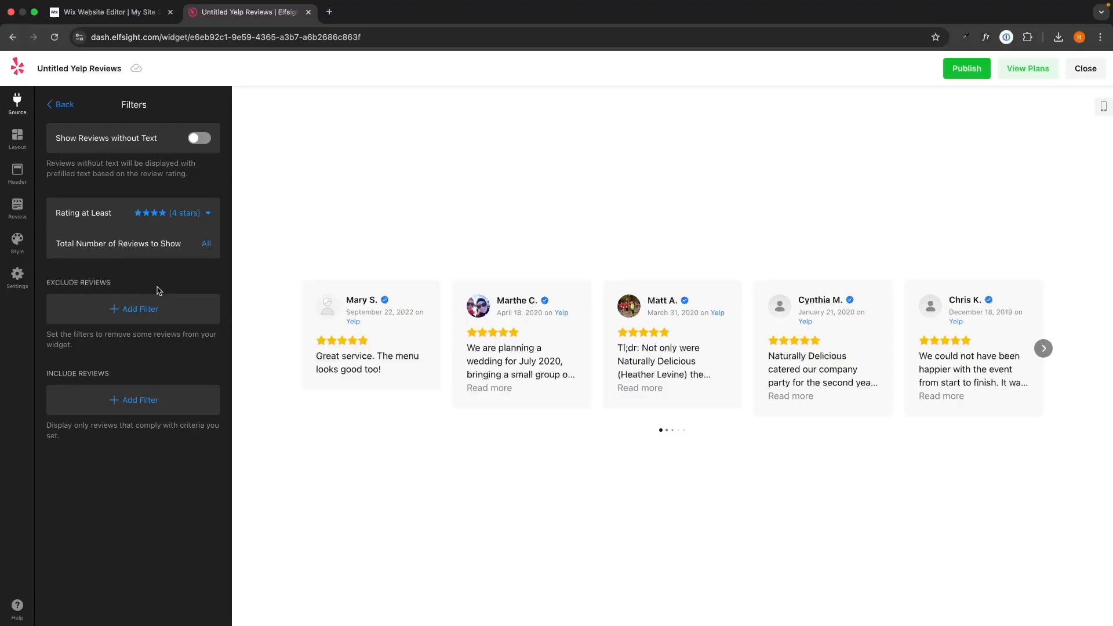
{"action": "left_click", "coordinate": [173, 251]}
{"action": "left_click", "coordinate": [169, 267]}
Try excluding reviews with the keyword "wedding", and delete that exclusion filter again
{"action": "left_click", "coordinate": [122, 302]}
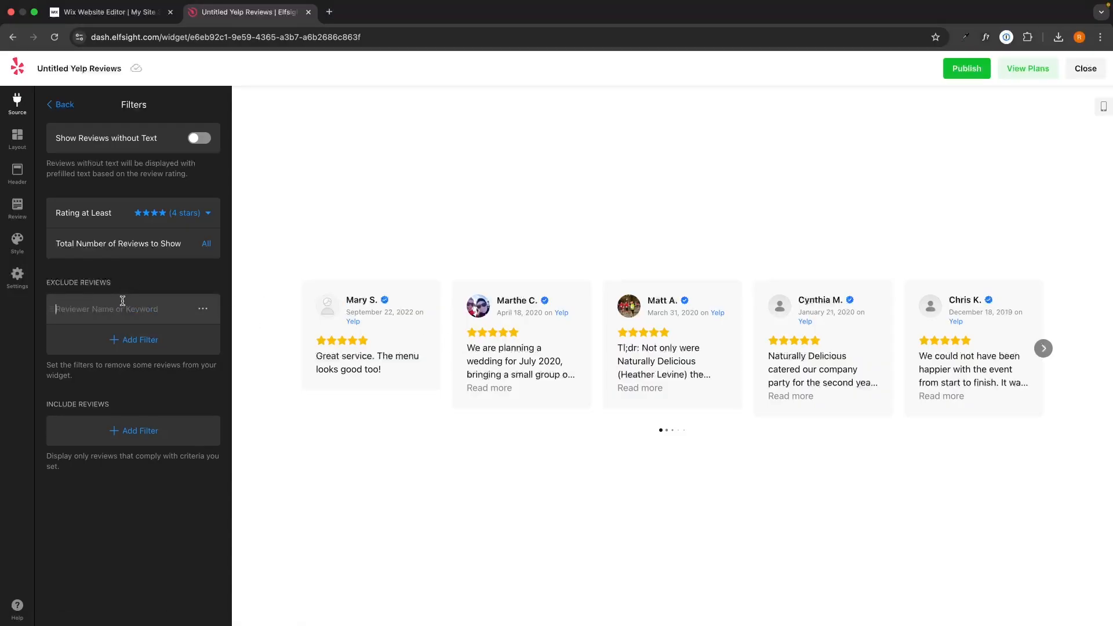
{"action": "type", "text": "wedding"}
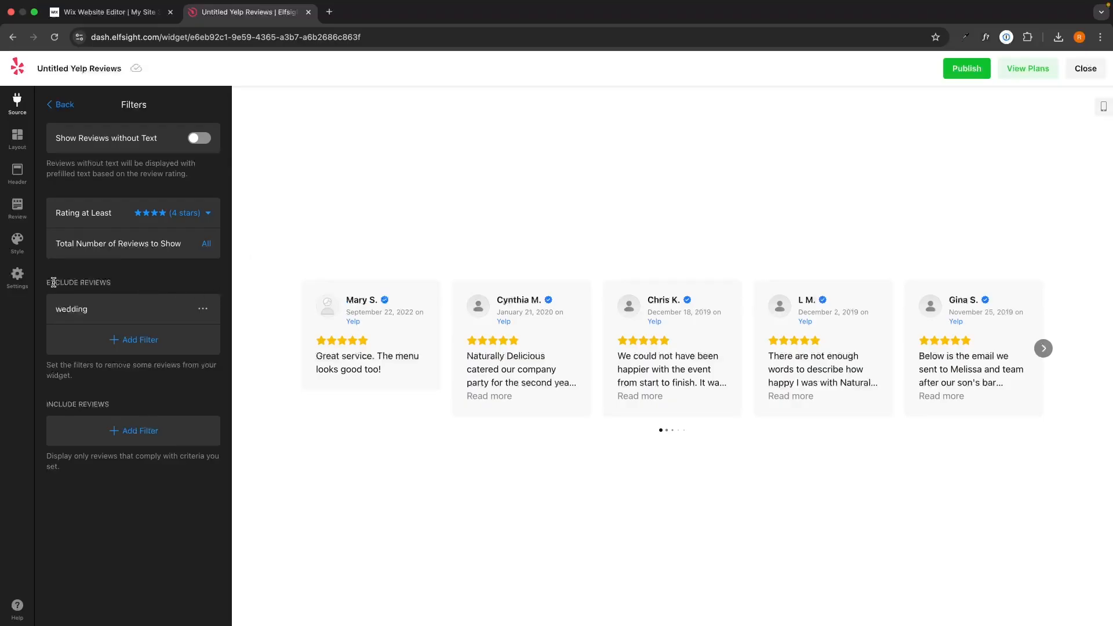
{"action": "left_click", "coordinate": [204, 307]}
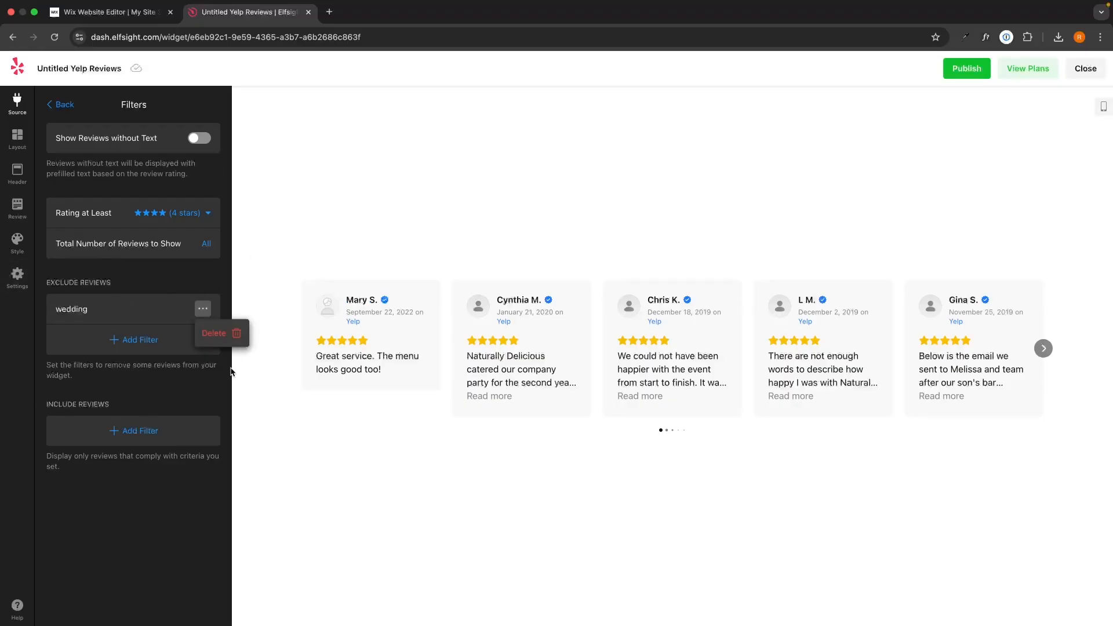
{"action": "left_click", "coordinate": [227, 338]}
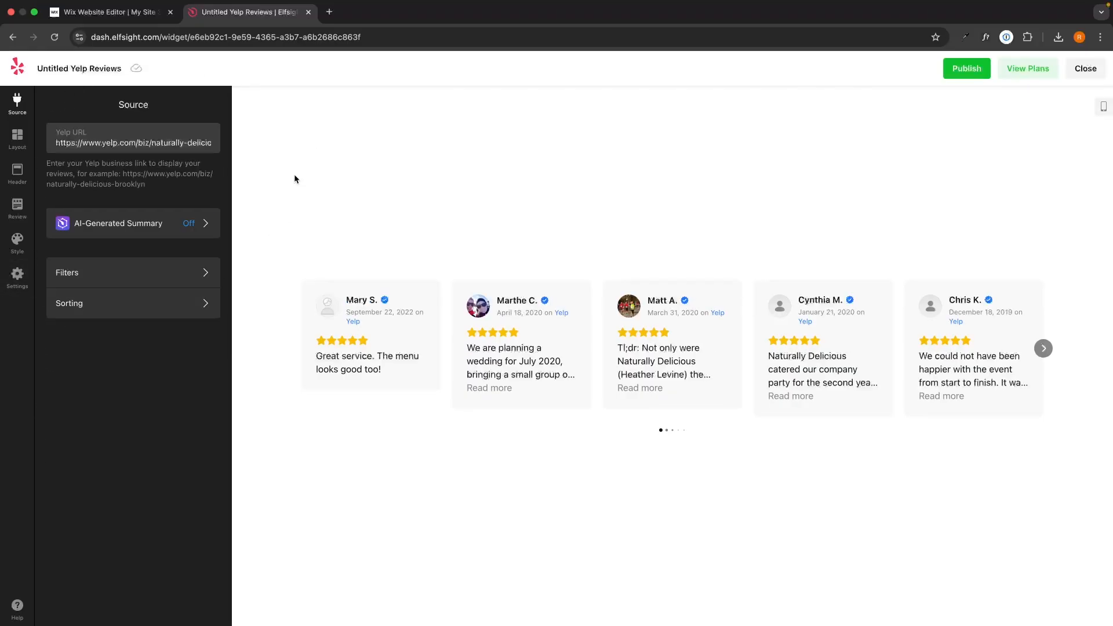
Browse the widget layouts, try Grid and List in the preview, and return to Carousel
{"action": "left_click", "coordinate": [17, 139]}
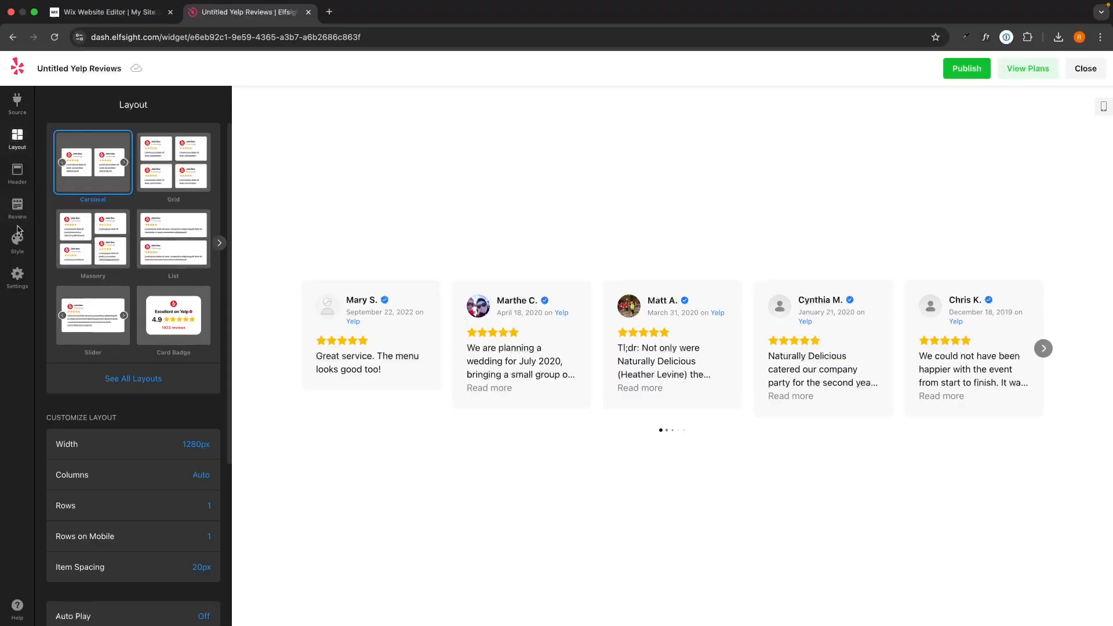
{"action": "left_click", "coordinate": [219, 242]}
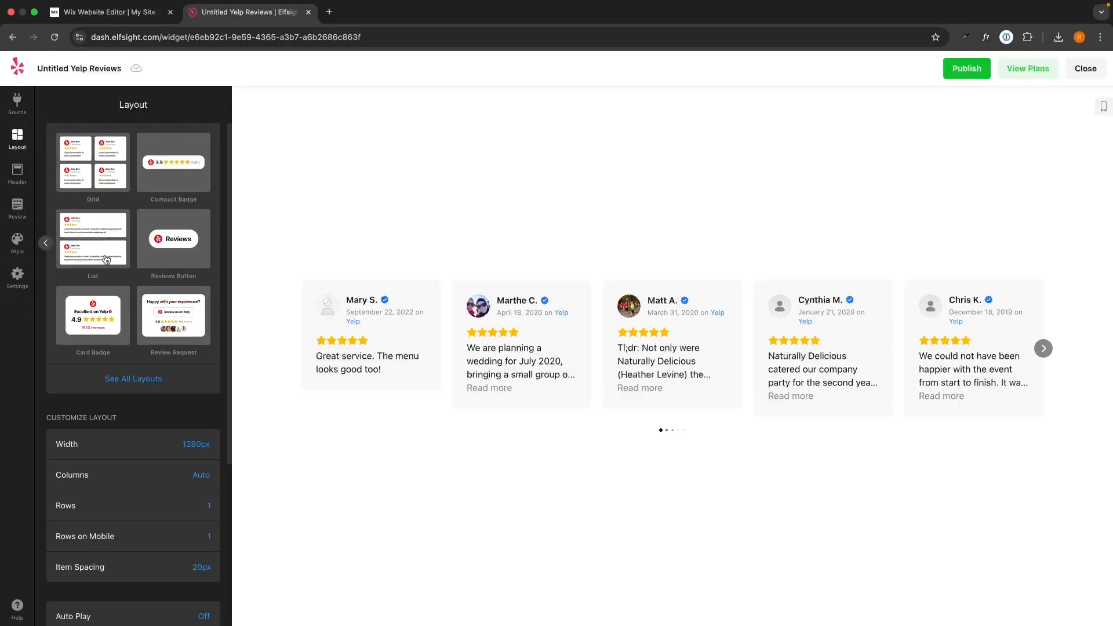
{"action": "left_click", "coordinate": [48, 243]}
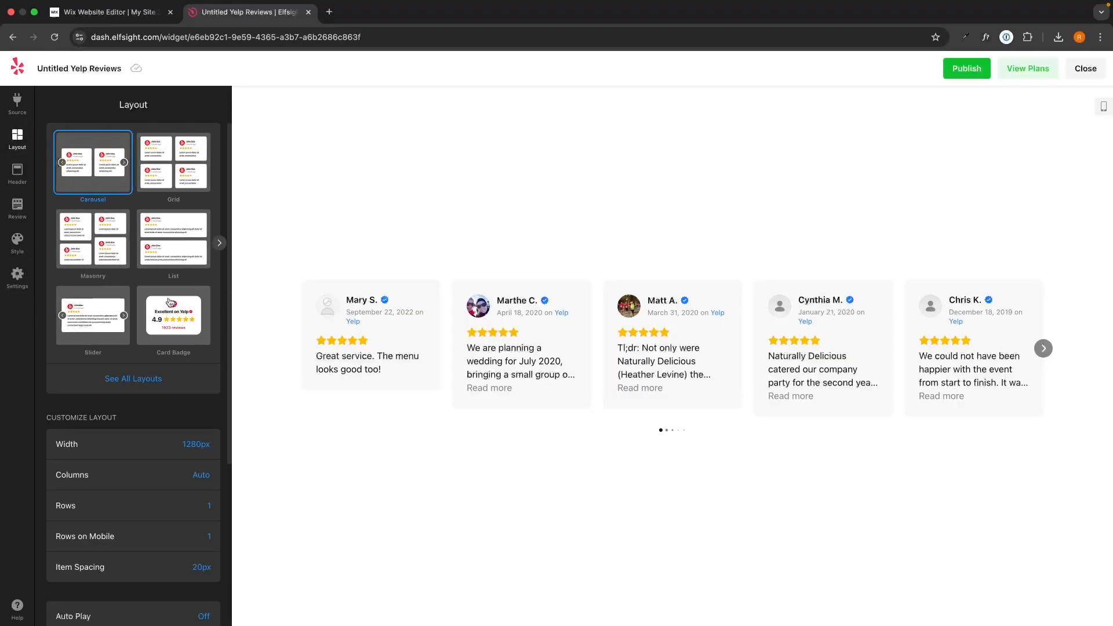
{"action": "left_click", "coordinate": [172, 183]}
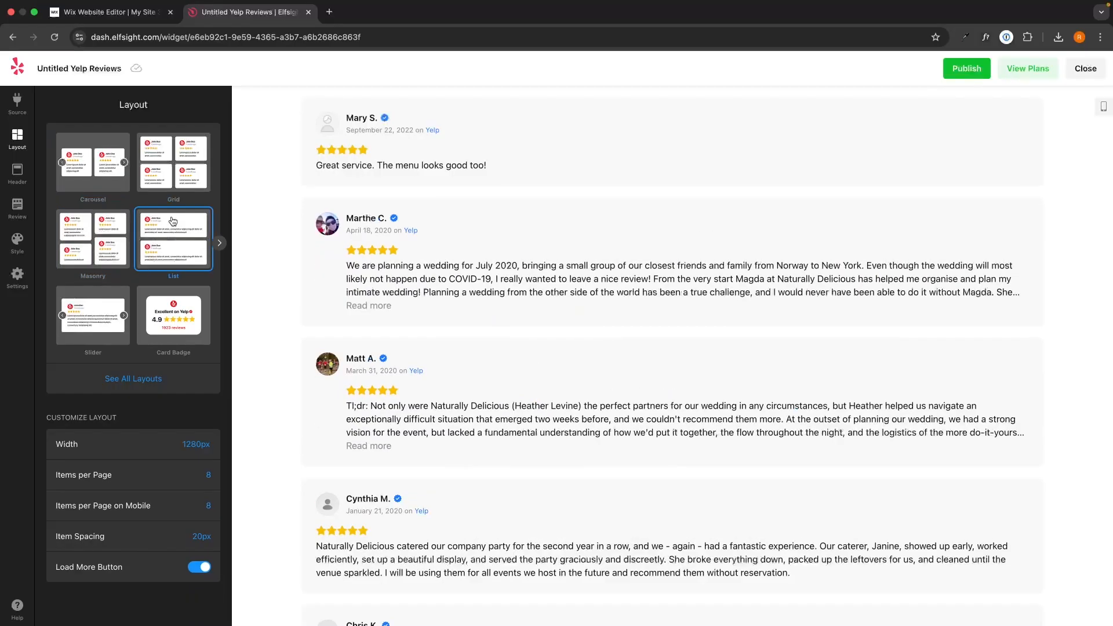
{"action": "left_click", "coordinate": [112, 183]}
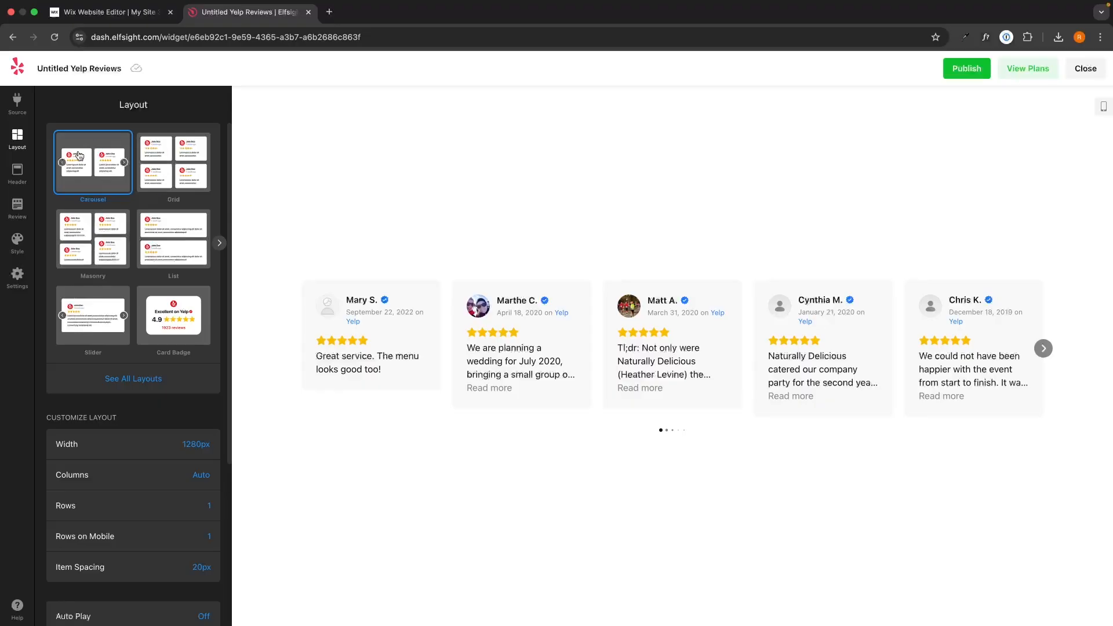
Look through the carousel's layout options, try 2 rows of reviews, and set Rows back to 1
{"action": "scroll", "coordinate": [128, 270], "scroll_direction": "down", "scroll_amount": 4}
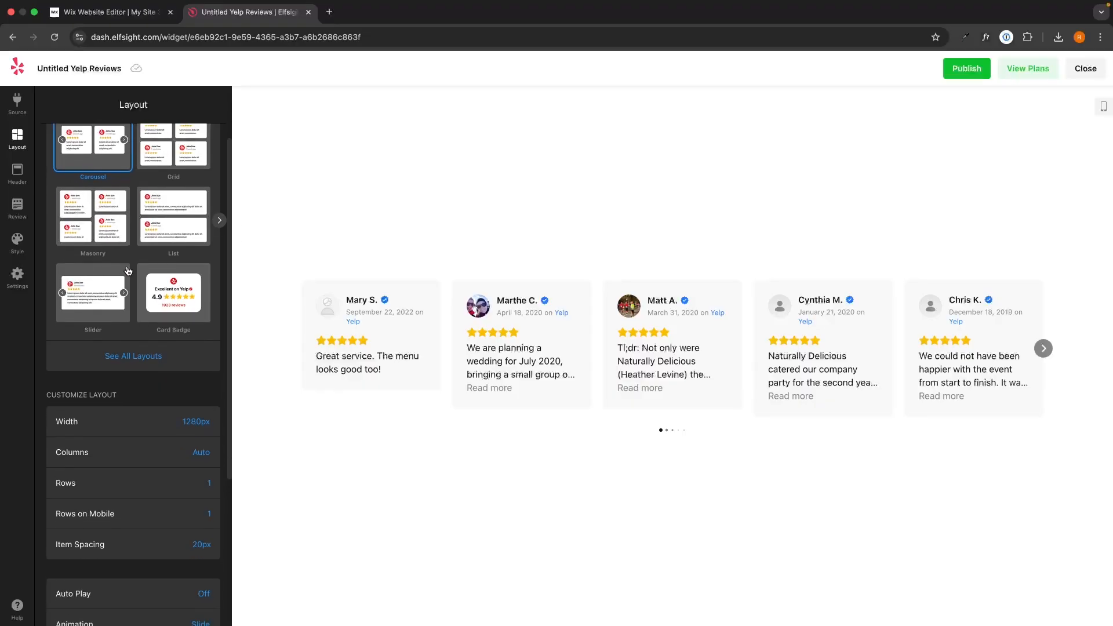
{"action": "scroll", "coordinate": [128, 270], "scroll_direction": "down", "scroll_amount": 1}
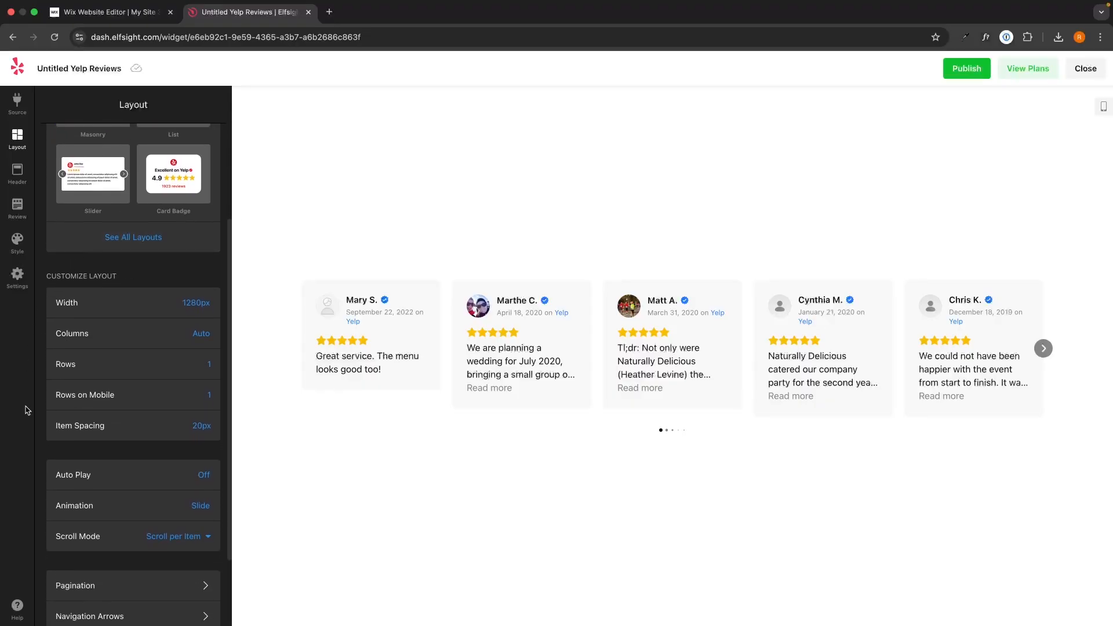
{"action": "scroll", "coordinate": [127, 491], "scroll_direction": "down", "scroll_amount": 3}
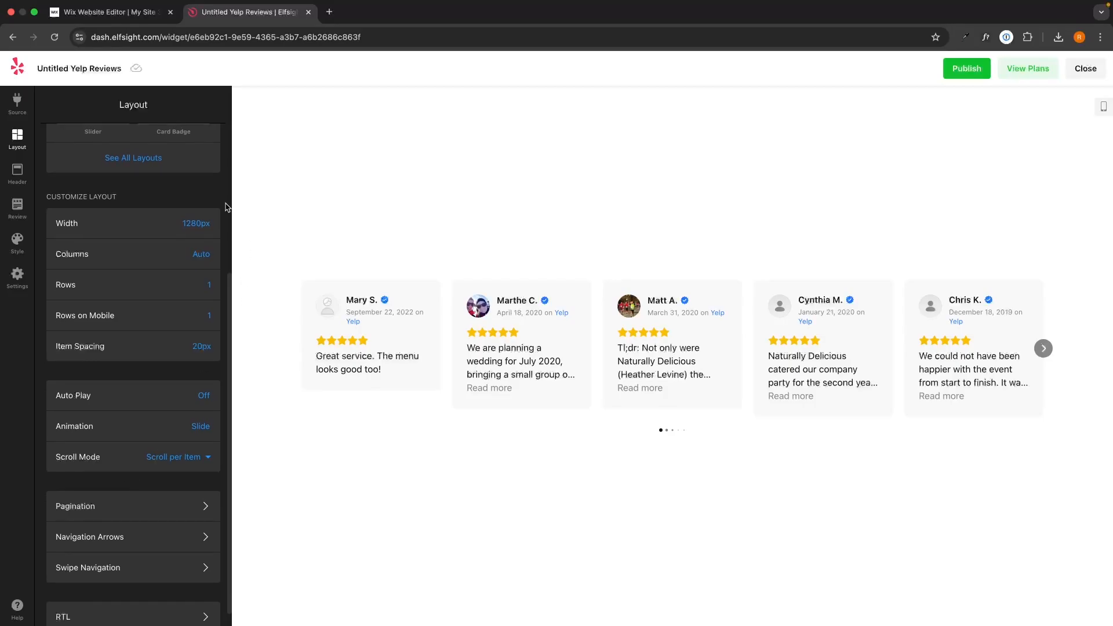
{"action": "scroll", "coordinate": [123, 424], "scroll_direction": "up", "scroll_amount": 3}
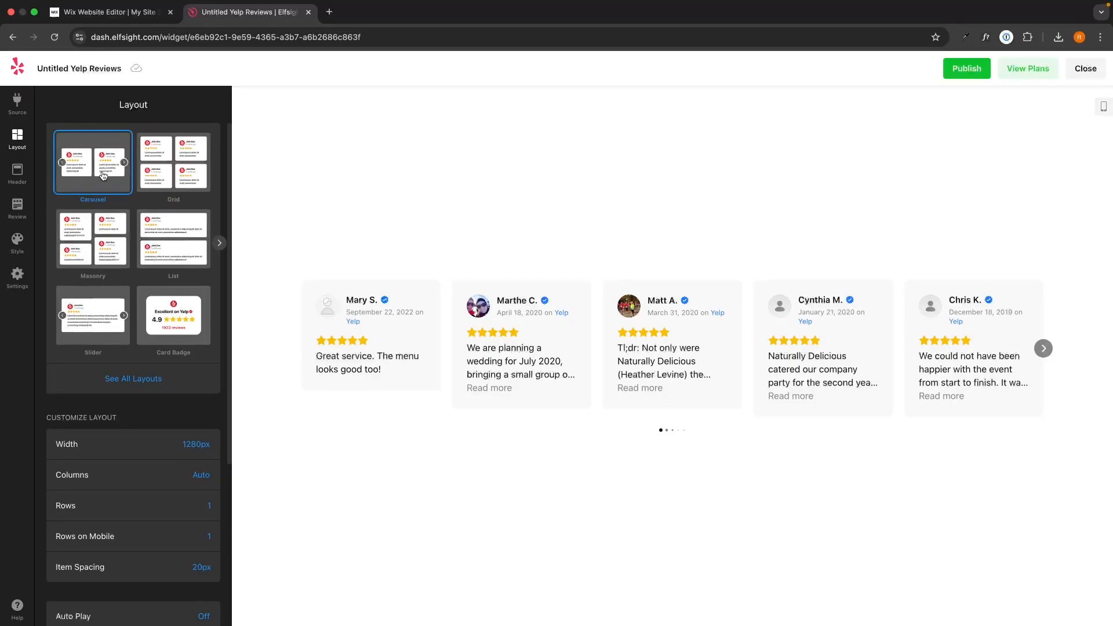
{"action": "scroll", "coordinate": [133, 322], "scroll_direction": "down", "scroll_amount": 6}
{"action": "scroll", "coordinate": [133, 322], "scroll_direction": "down", "scroll_amount": 1}
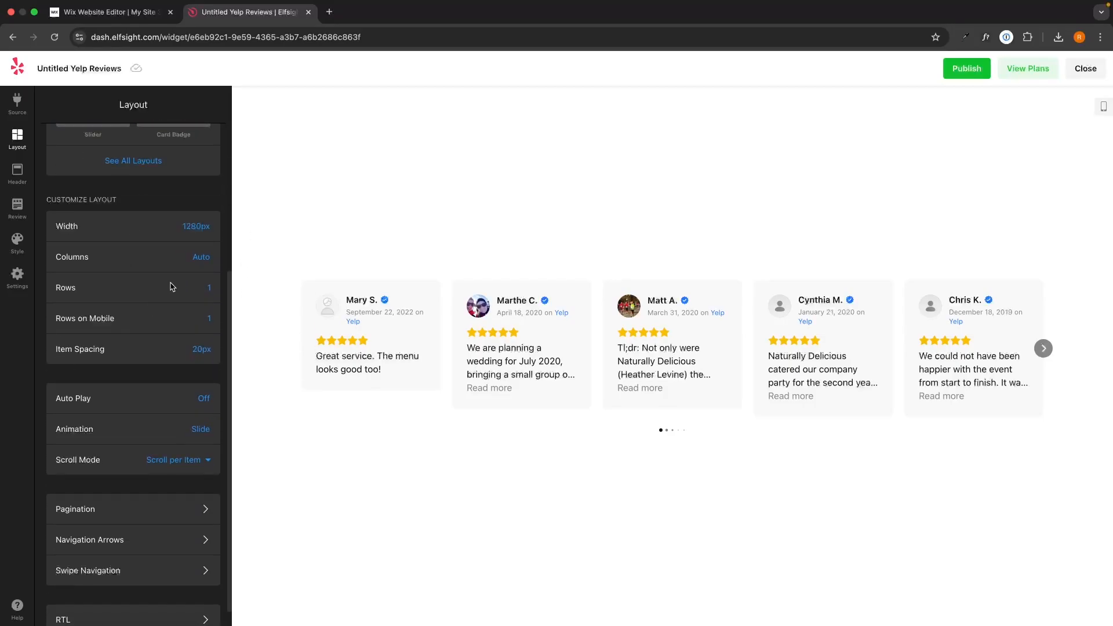
{"action": "left_click", "coordinate": [208, 287]}
{"action": "left_click", "coordinate": [202, 331]}
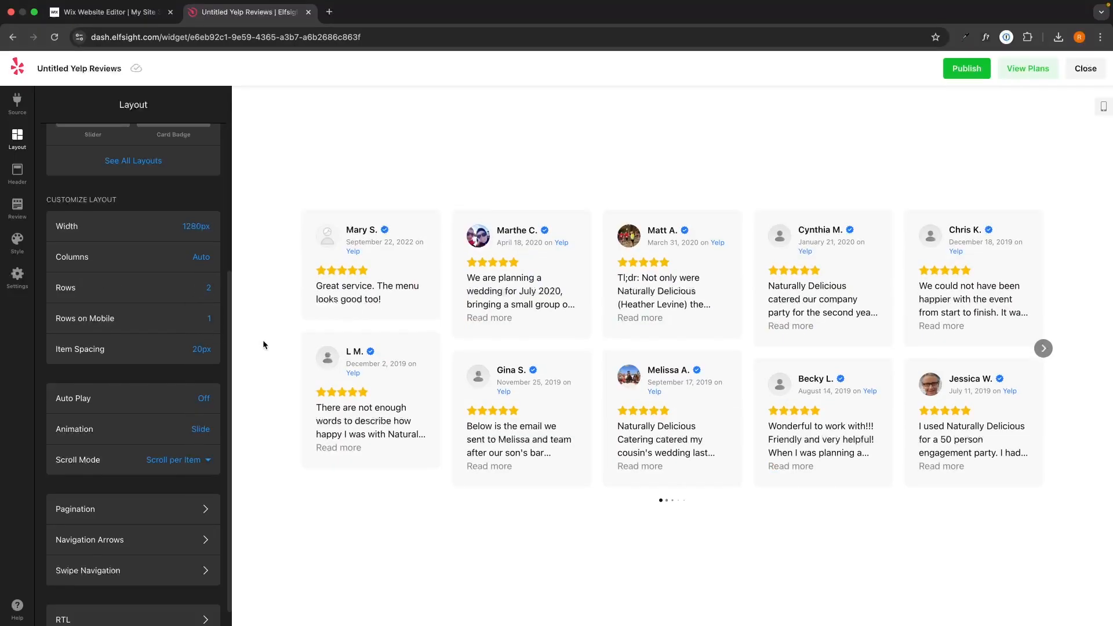
{"action": "left_click", "coordinate": [208, 287]}
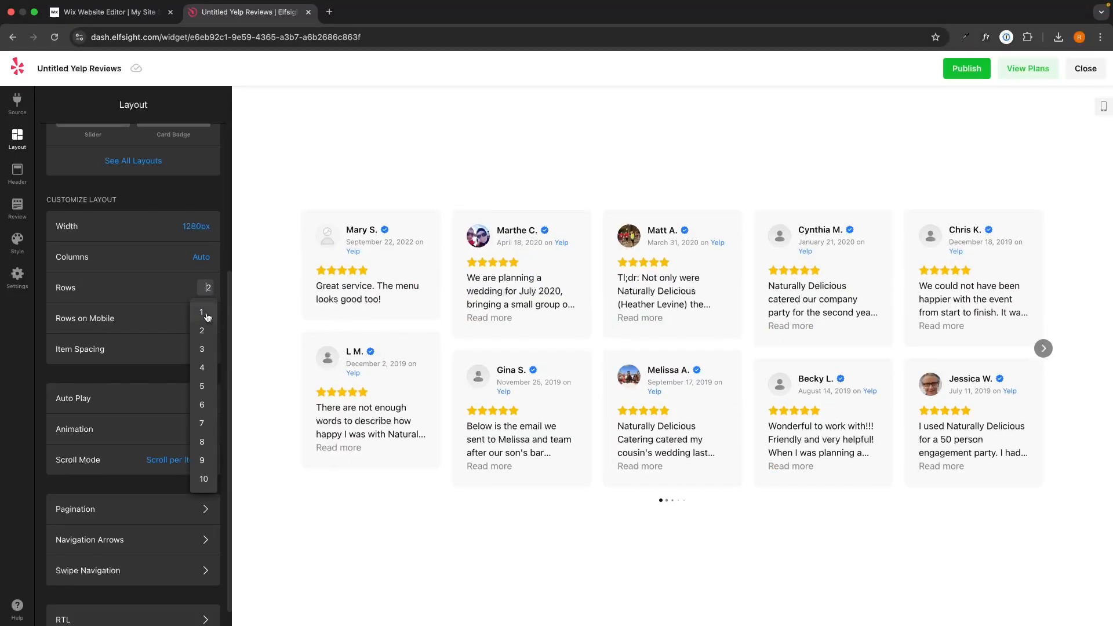
{"action": "left_click", "coordinate": [202, 312]}
Try Auto Play on the carousel, page forward through the reviews in the preview, and turn Auto Play off again
{"action": "scroll", "coordinate": [148, 323], "scroll_direction": "down", "scroll_amount": 1}
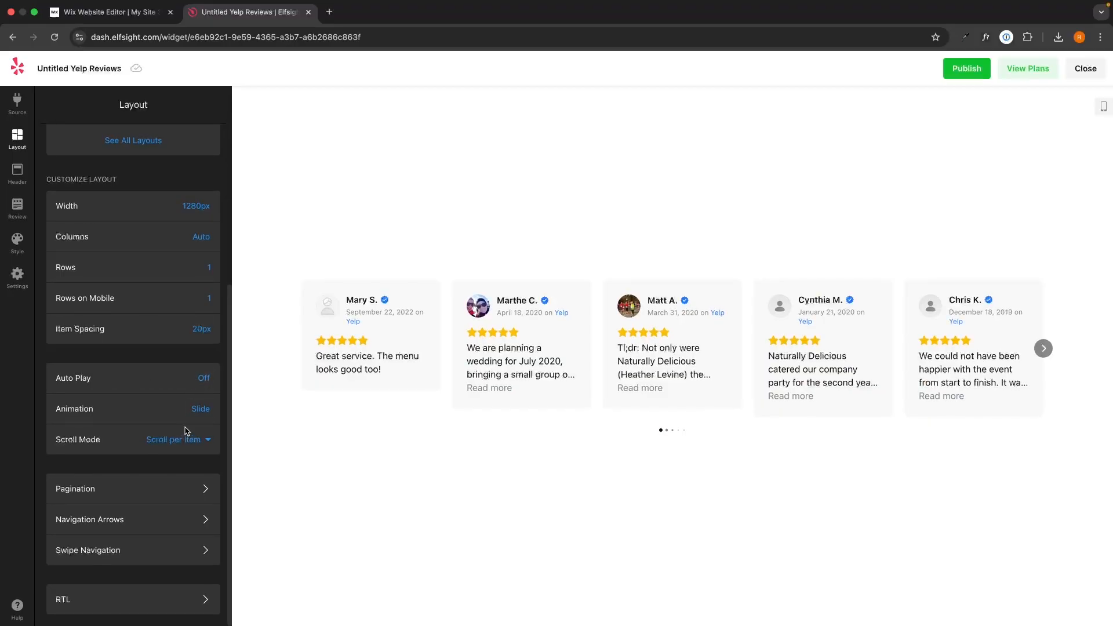
{"action": "left_click", "coordinate": [203, 379]}
{"action": "left_click", "coordinate": [200, 348]}
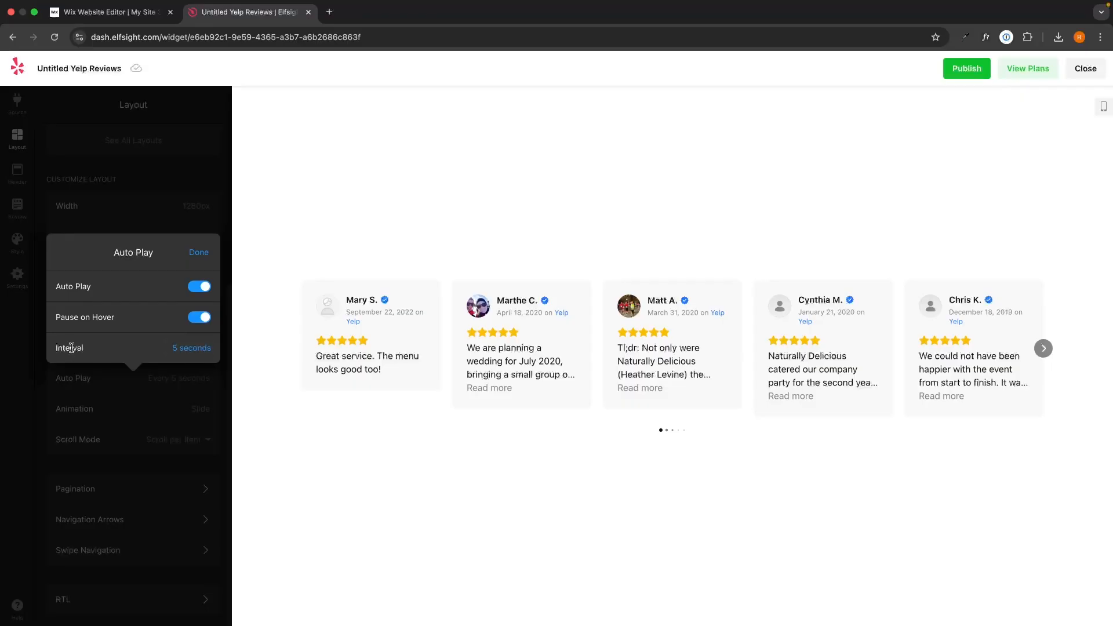
{"action": "left_click", "coordinate": [1043, 348]}
{"action": "left_click", "coordinate": [1043, 348]}
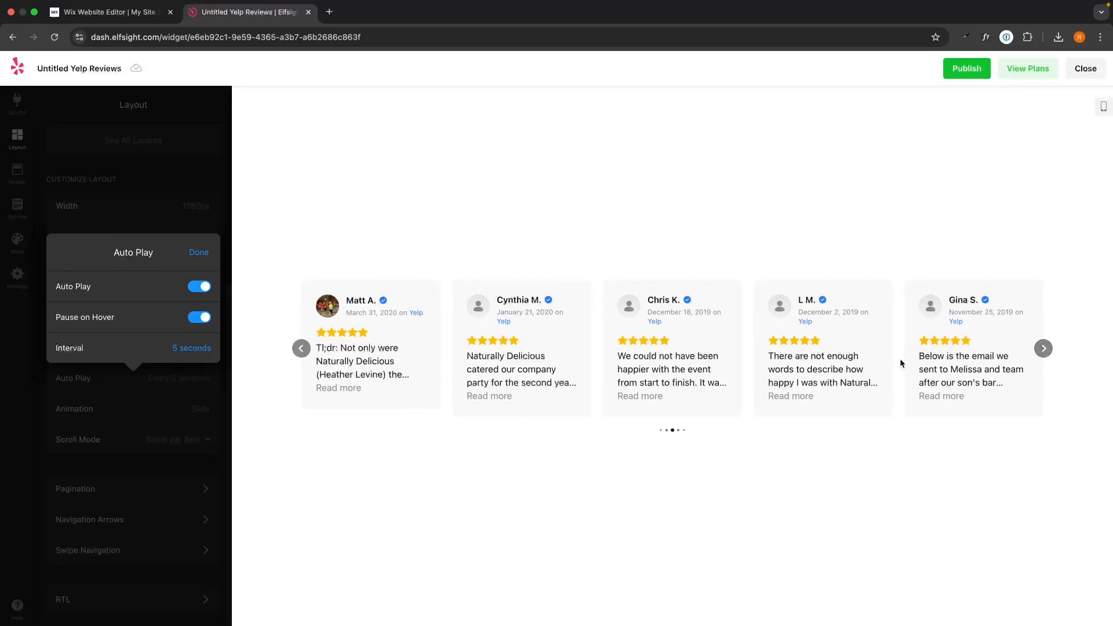
{"action": "left_click", "coordinate": [1043, 349]}
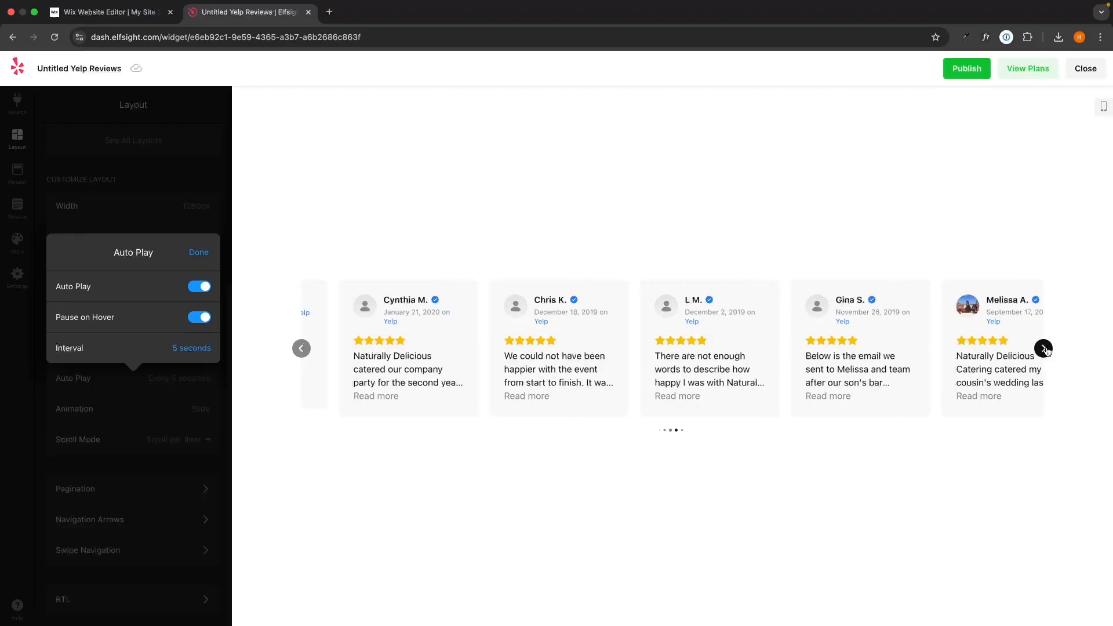
{"action": "left_click", "coordinate": [1044, 348]}
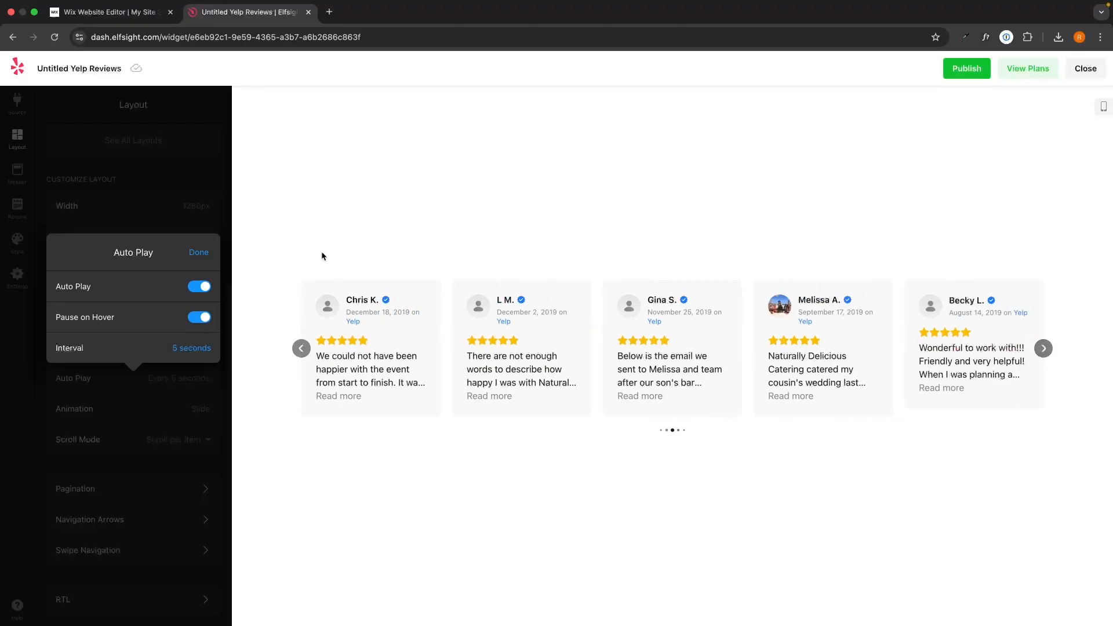
{"action": "left_click", "coordinate": [203, 289]}
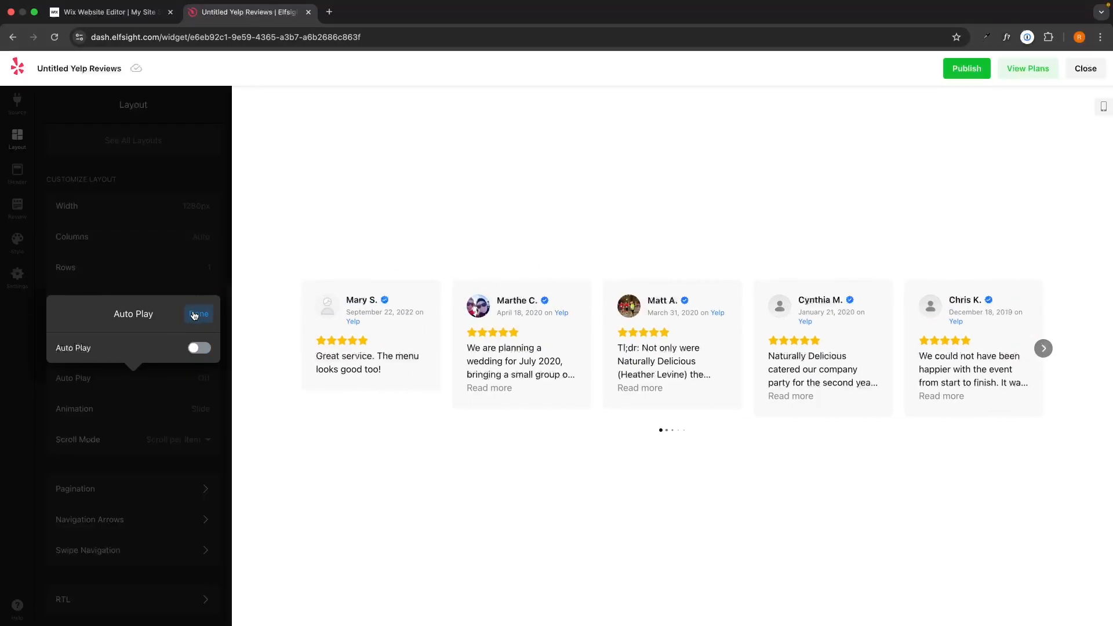
{"action": "left_click", "coordinate": [196, 314]}
{"action": "scroll", "coordinate": [186, 313], "scroll_direction": "up", "scroll_amount": 5}
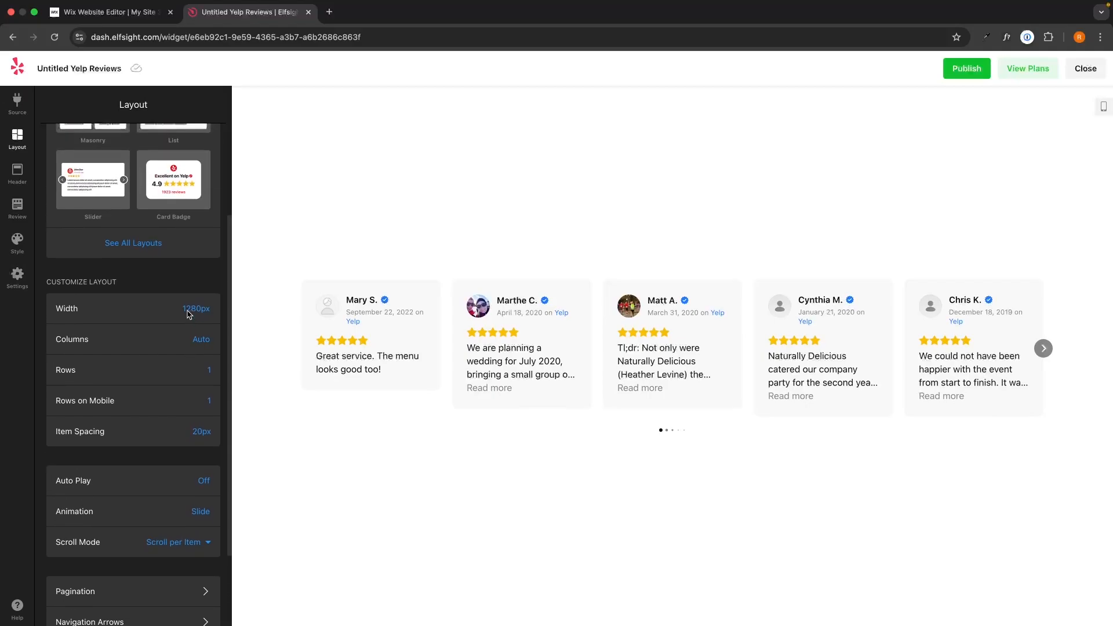
Turn on the widget header and choose the "Excellent on Yelp" header style
{"action": "left_click", "coordinate": [17, 173]}
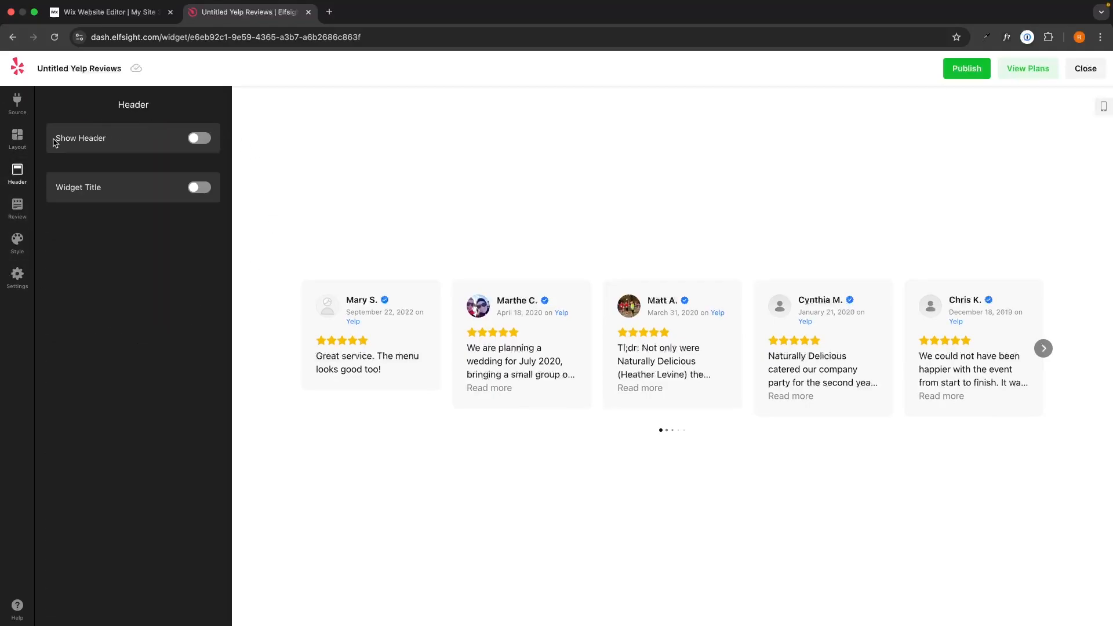
{"action": "left_click", "coordinate": [200, 139]}
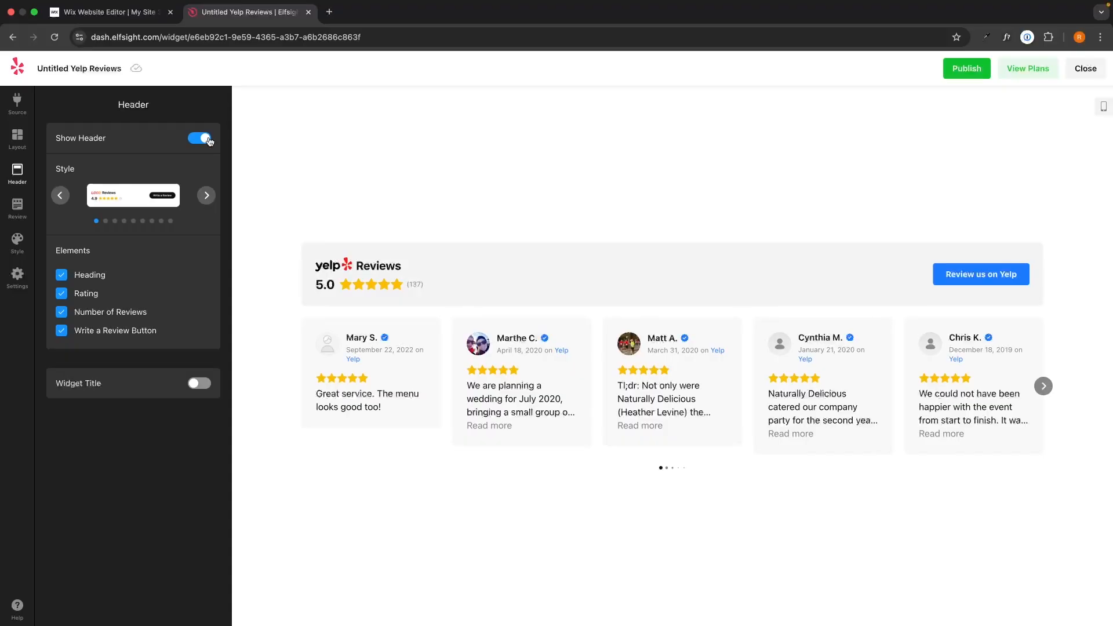
{"action": "left_click", "coordinate": [205, 195]}
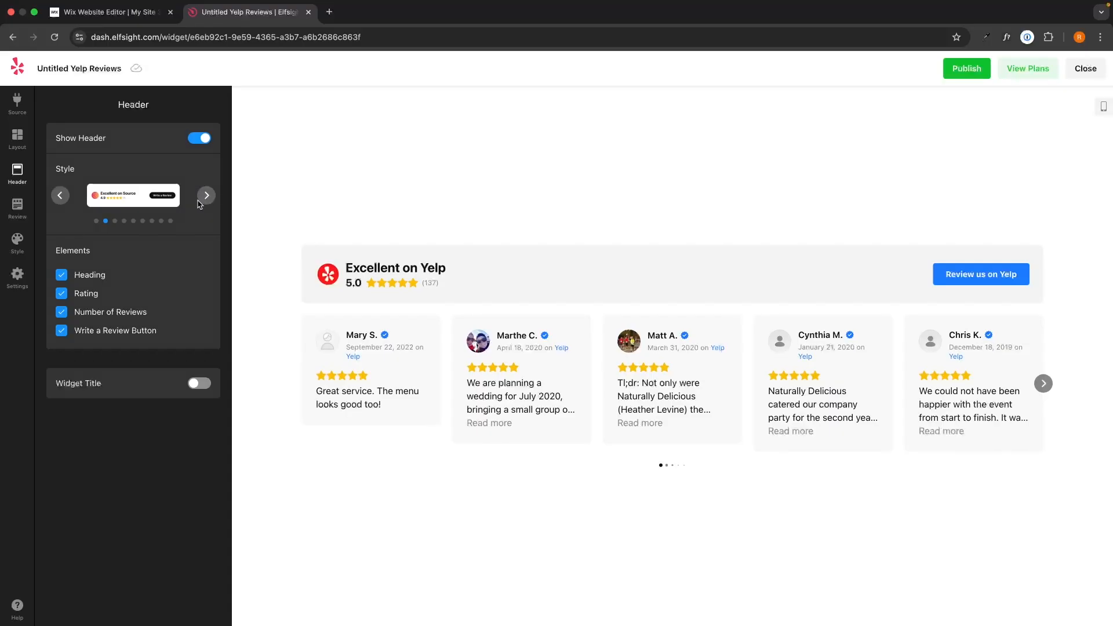
Try the header without the Rating and Number of Reviews elements, and enable each one again
{"action": "left_click", "coordinate": [81, 293]}
{"action": "left_click", "coordinate": [81, 294]}
{"action": "left_click", "coordinate": [88, 314]}
{"action": "left_click", "coordinate": [89, 318]}
Turn on the widget title and set it to "Our Yelp Reviews"
{"action": "left_click", "coordinate": [197, 385]}
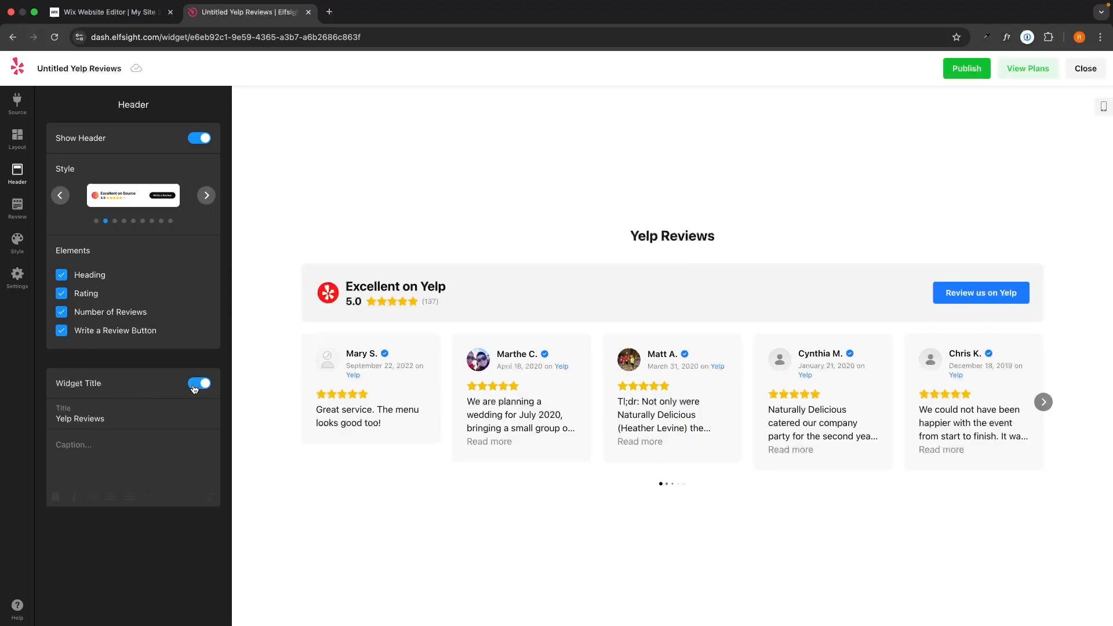
{"action": "triple_click", "coordinate": [122, 421]}
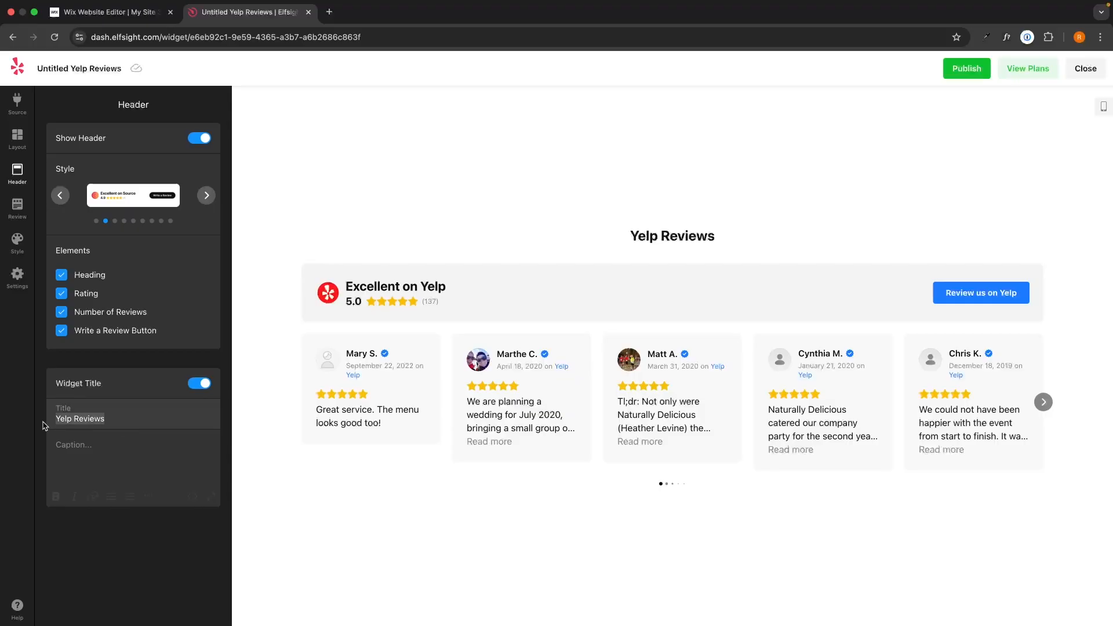
{"action": "type", "text": "Our"}
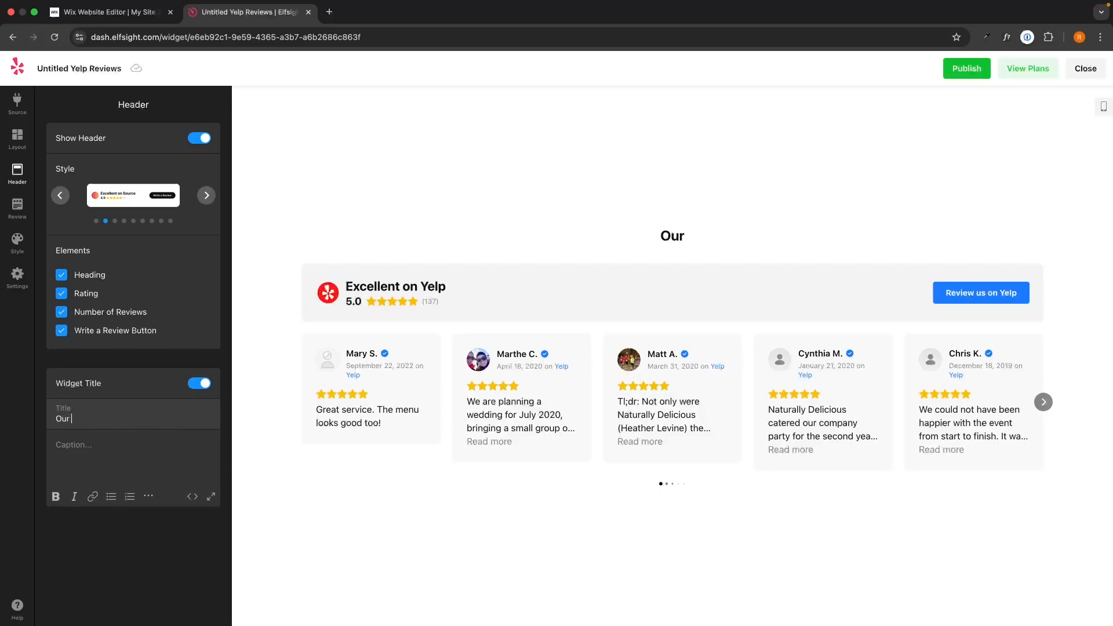
{"action": "type", "text": " Yelp Reviews"}
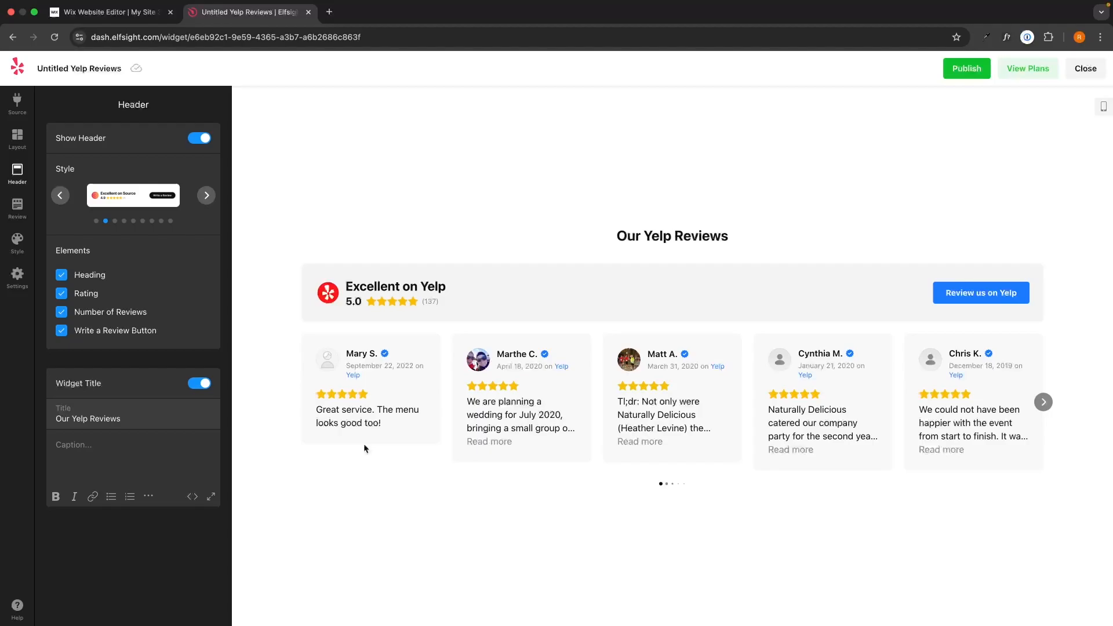
{"action": "left_click", "coordinate": [332, 487]}
Choose the speech-bubble review style with the author below the text, and the "Posted on" review source style with the round logo
{"action": "left_click", "coordinate": [17, 208]}
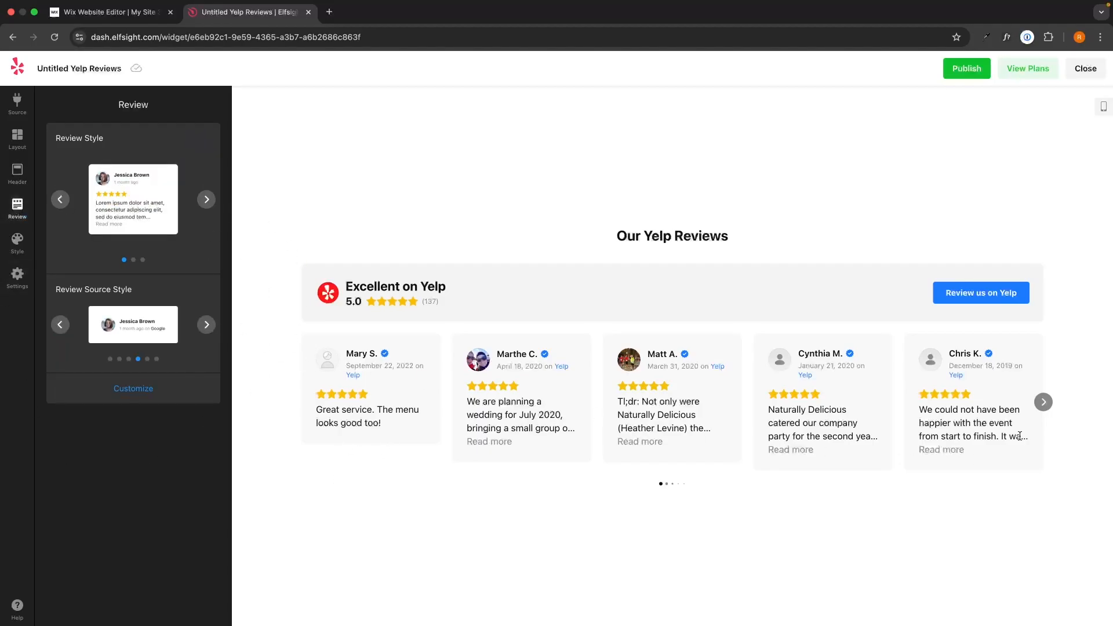
{"action": "left_click", "coordinate": [206, 199]}
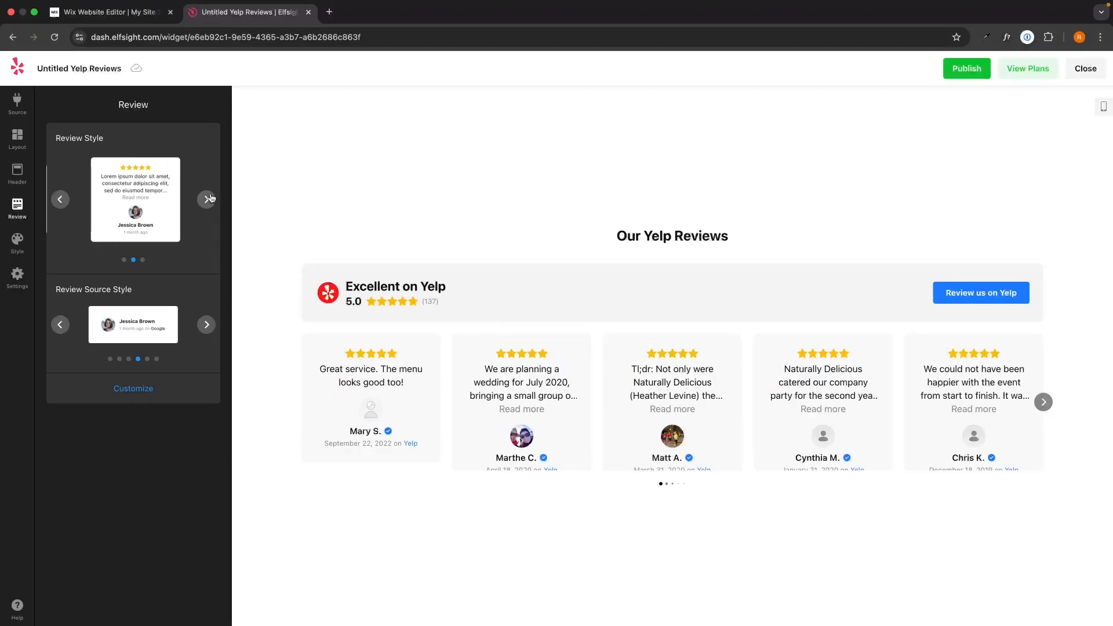
{"action": "left_click", "coordinate": [206, 200]}
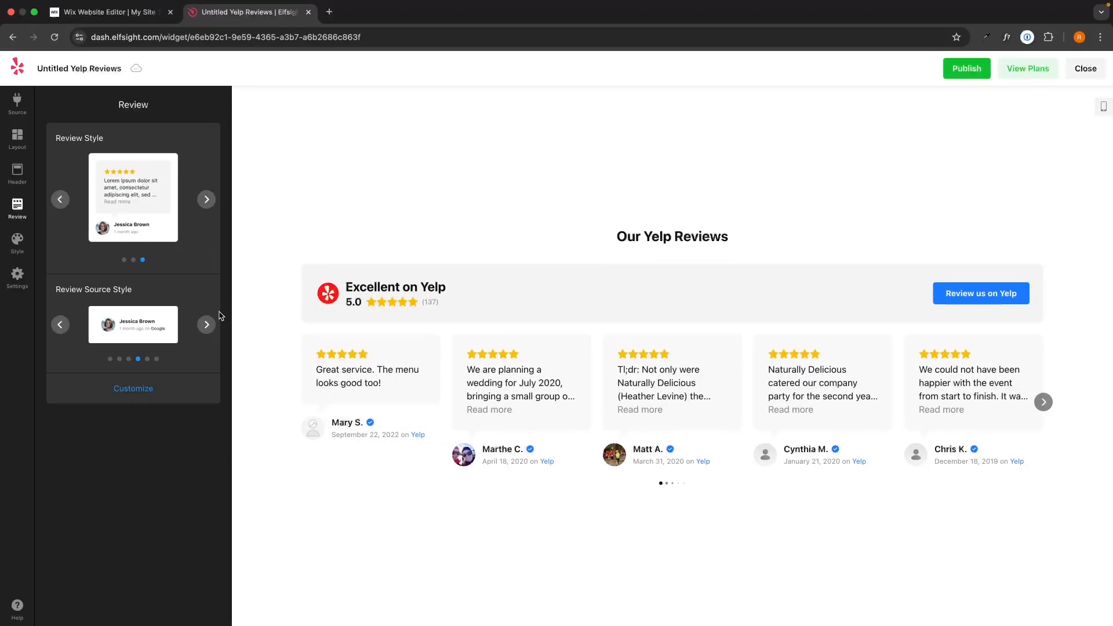
{"action": "left_click", "coordinate": [206, 324]}
{"action": "left_click", "coordinate": [206, 325]}
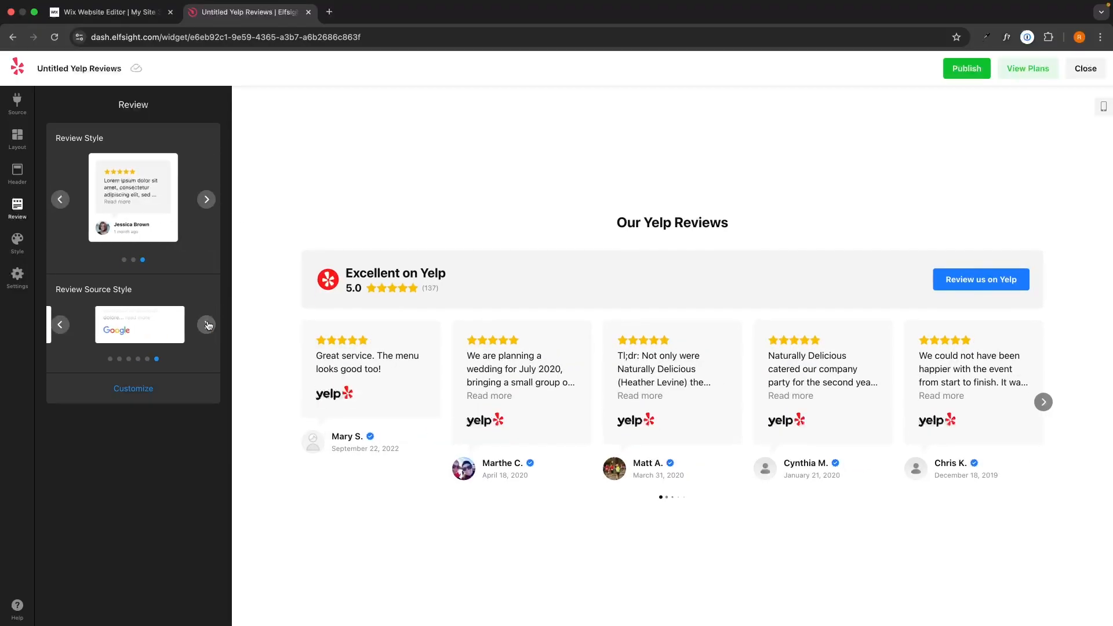
{"action": "left_click", "coordinate": [59, 325]}
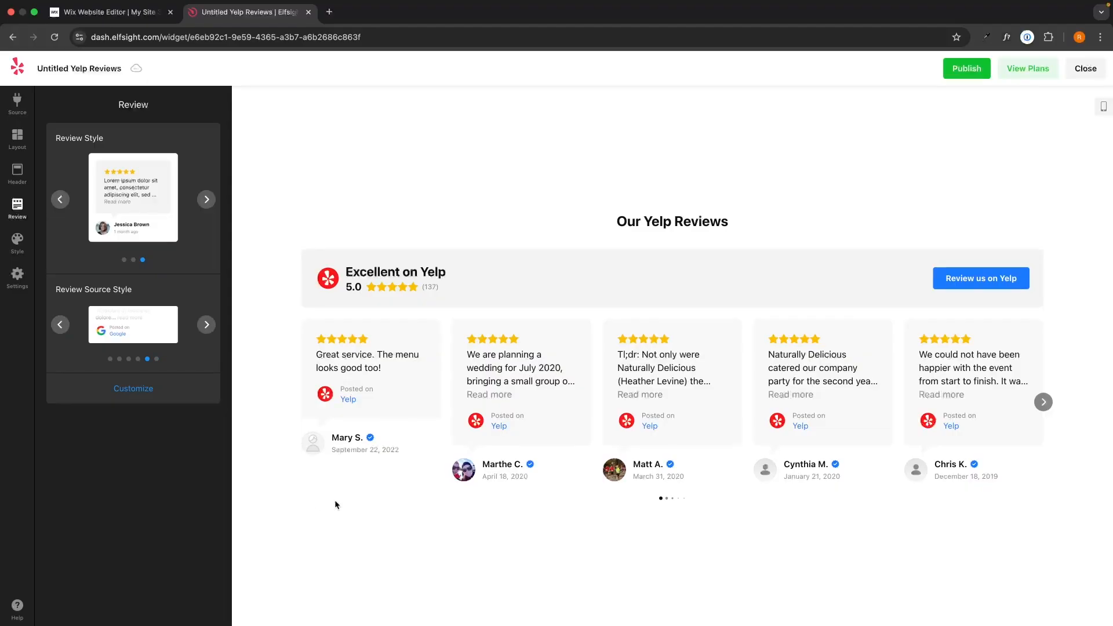
Try the Dark color scheme, switch back to Light, and set the accent color to red, leaving the font at Default
{"action": "left_click", "coordinate": [17, 242]}
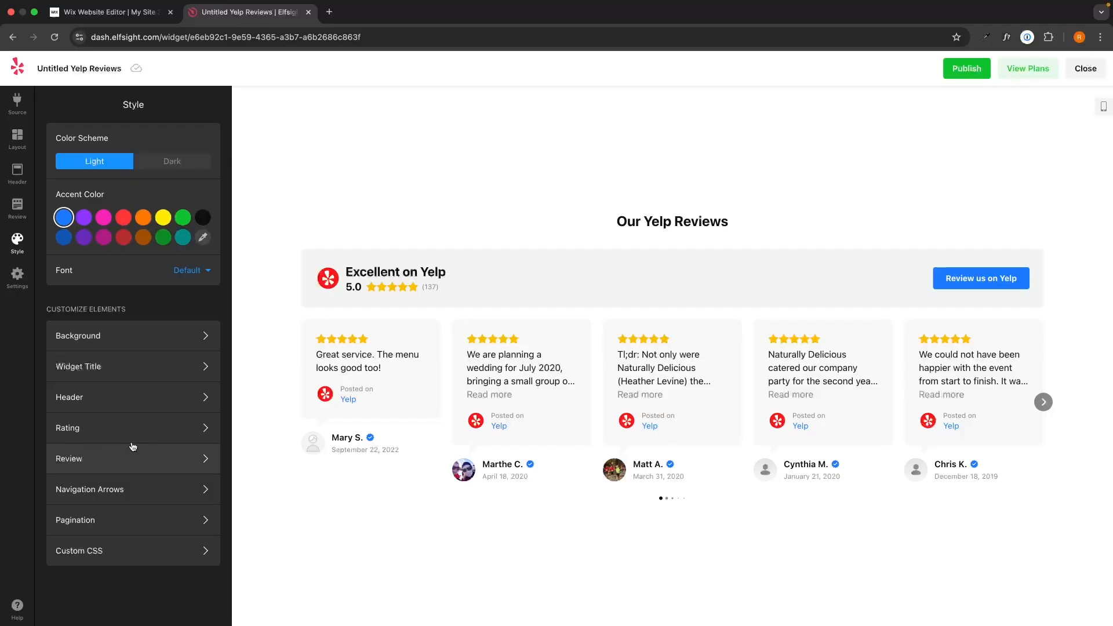
{"action": "left_click", "coordinate": [189, 163]}
{"action": "left_click", "coordinate": [110, 165]}
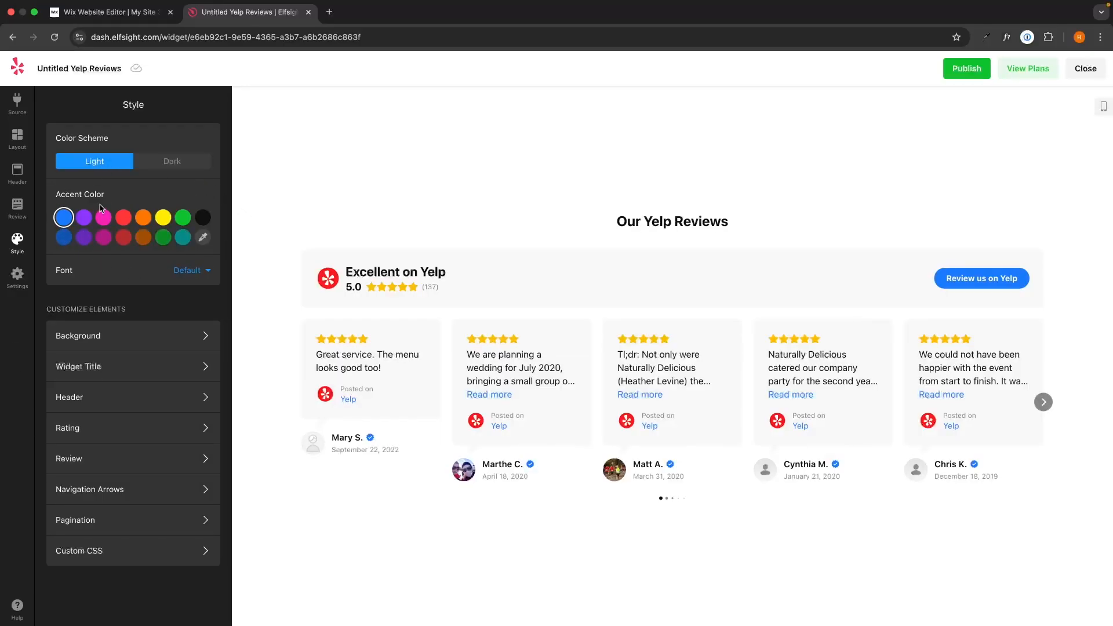
{"action": "left_click", "coordinate": [123, 217]}
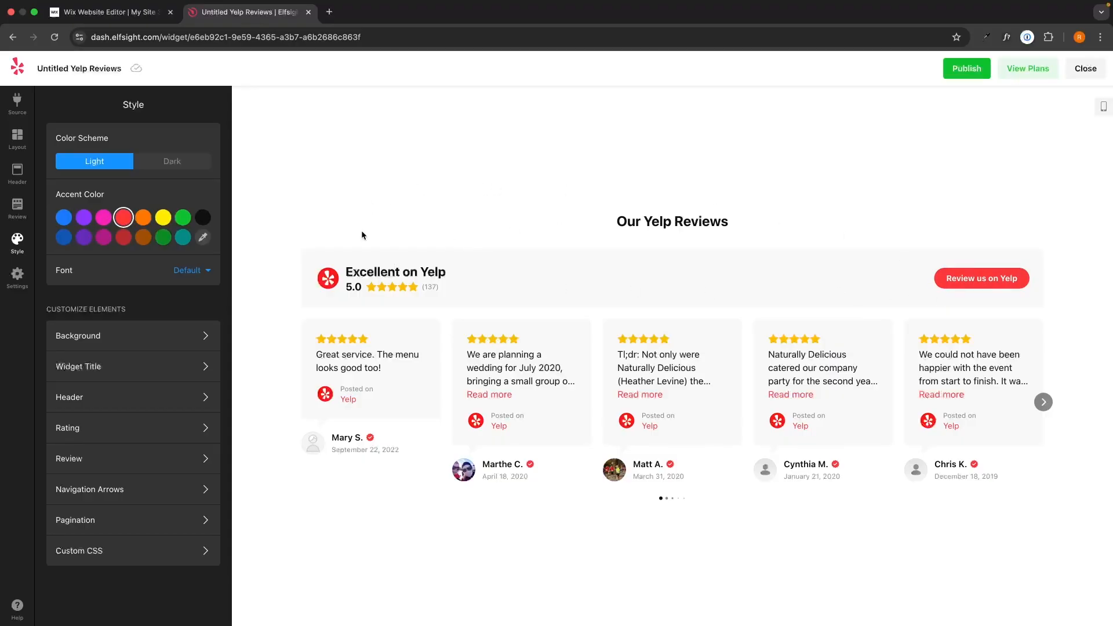
{"action": "left_click", "coordinate": [172, 273]}
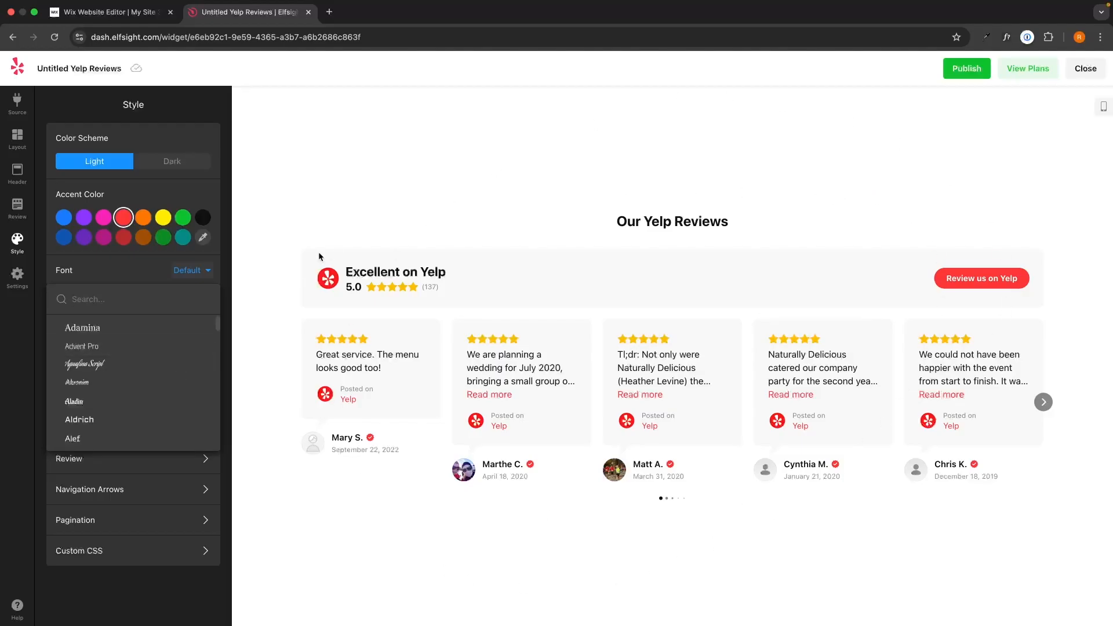
{"action": "left_click", "coordinate": [211, 271]}
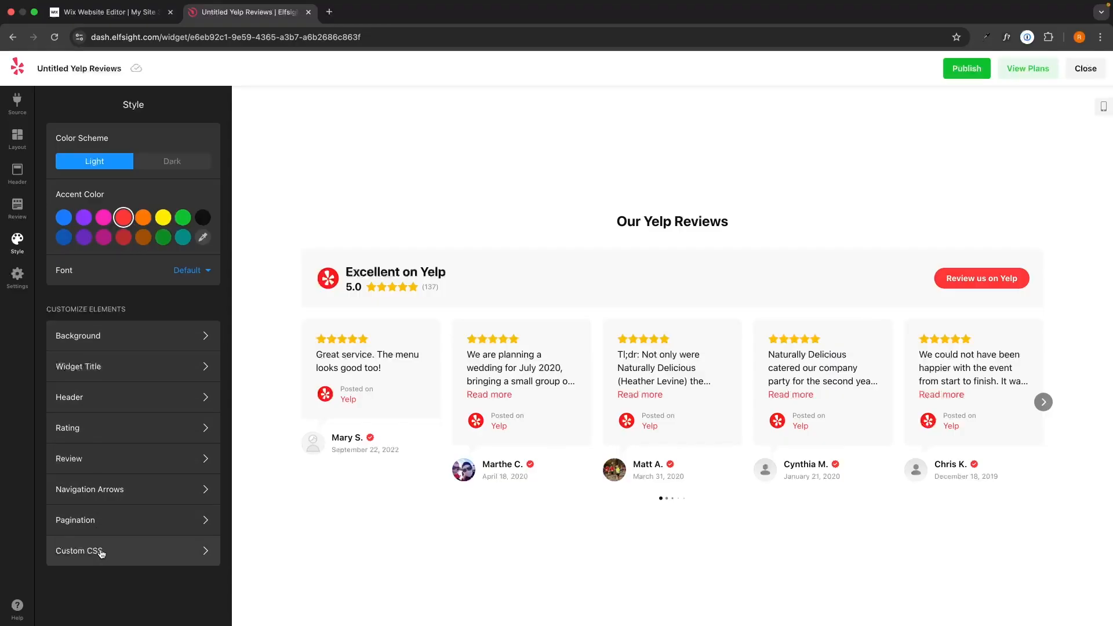
Try a few bright colors for the widget background and set it to white
{"action": "left_click", "coordinate": [124, 343]}
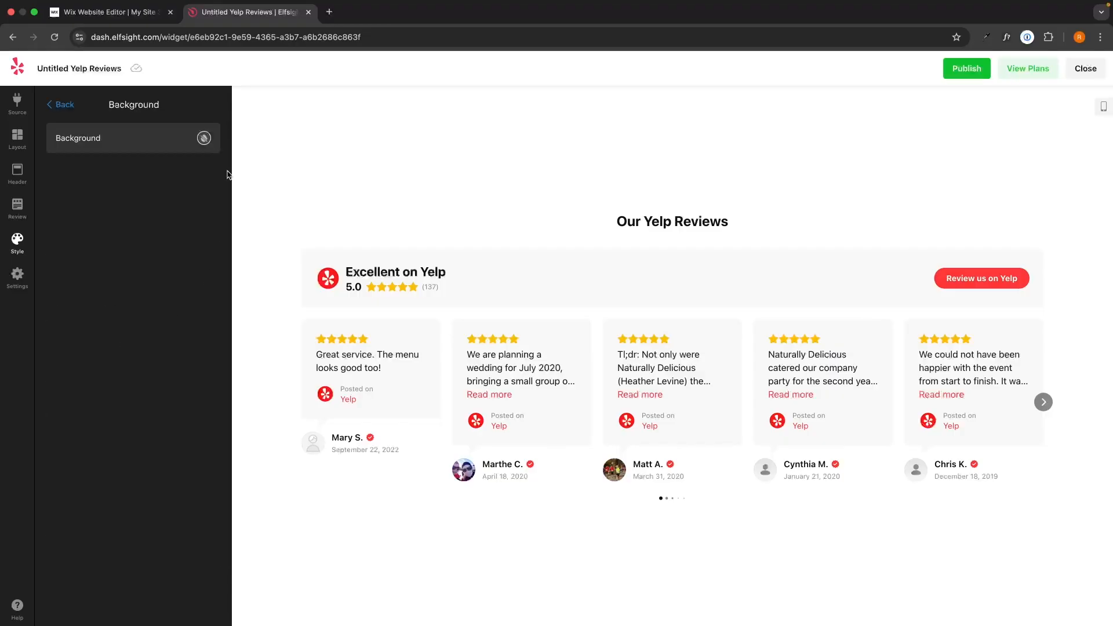
{"action": "left_click", "coordinate": [203, 138]}
{"action": "left_click", "coordinate": [142, 274]}
{"action": "left_click", "coordinate": [123, 273]}
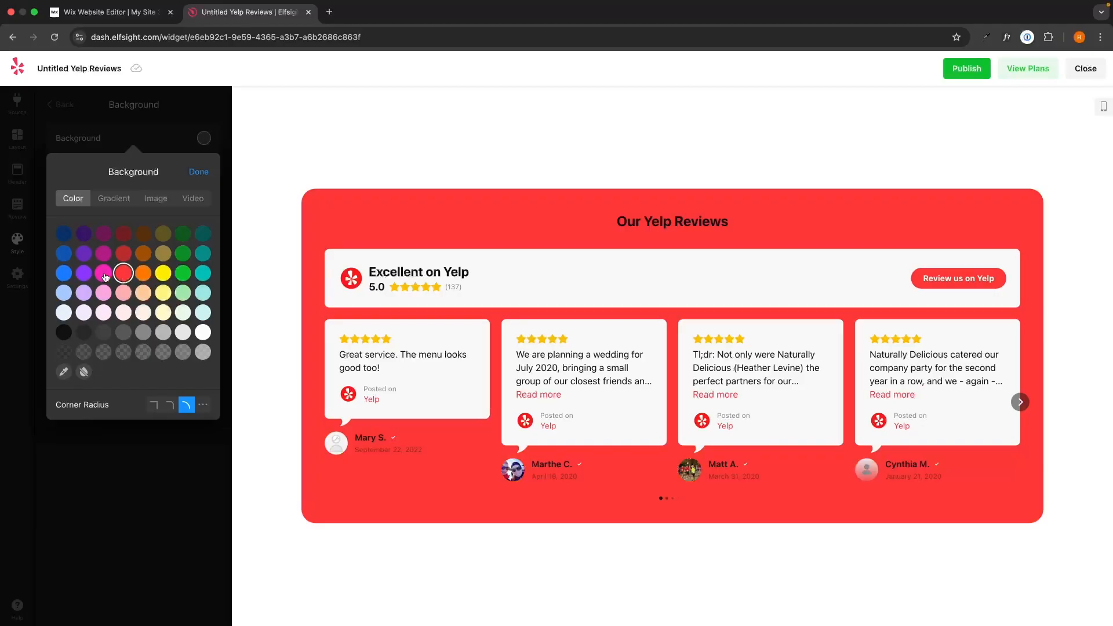
{"action": "left_click", "coordinate": [103, 273]}
{"action": "left_click", "coordinate": [203, 332]}
{"action": "left_click", "coordinate": [200, 171]}
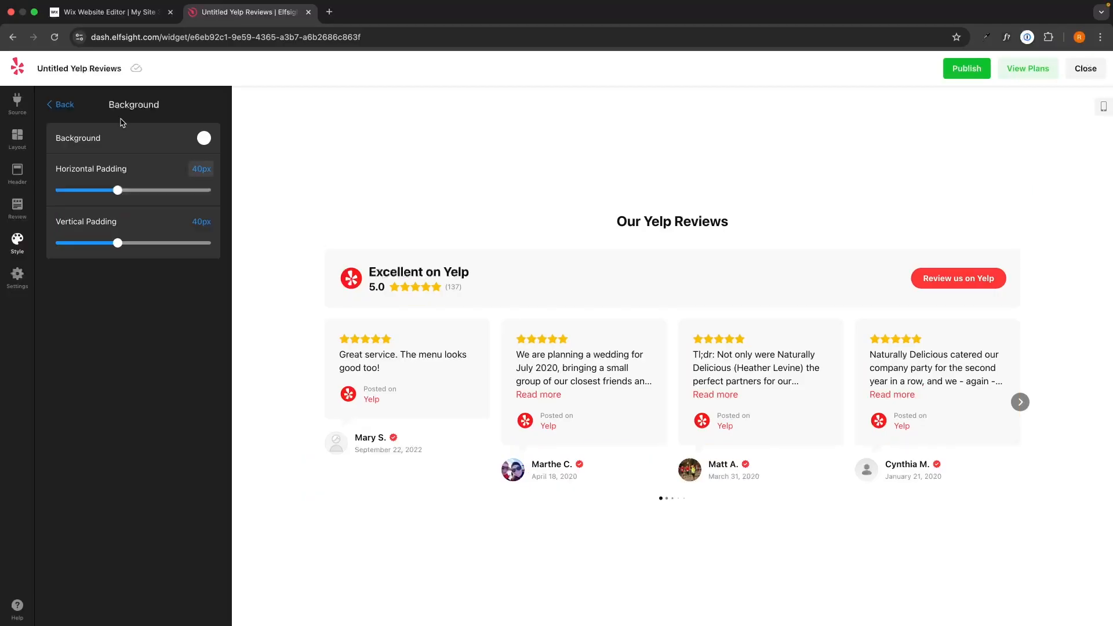
{"action": "left_click", "coordinate": [60, 104]}
Try yellow and orange for the widget title color and set it back to black
{"action": "left_click", "coordinate": [83, 367]}
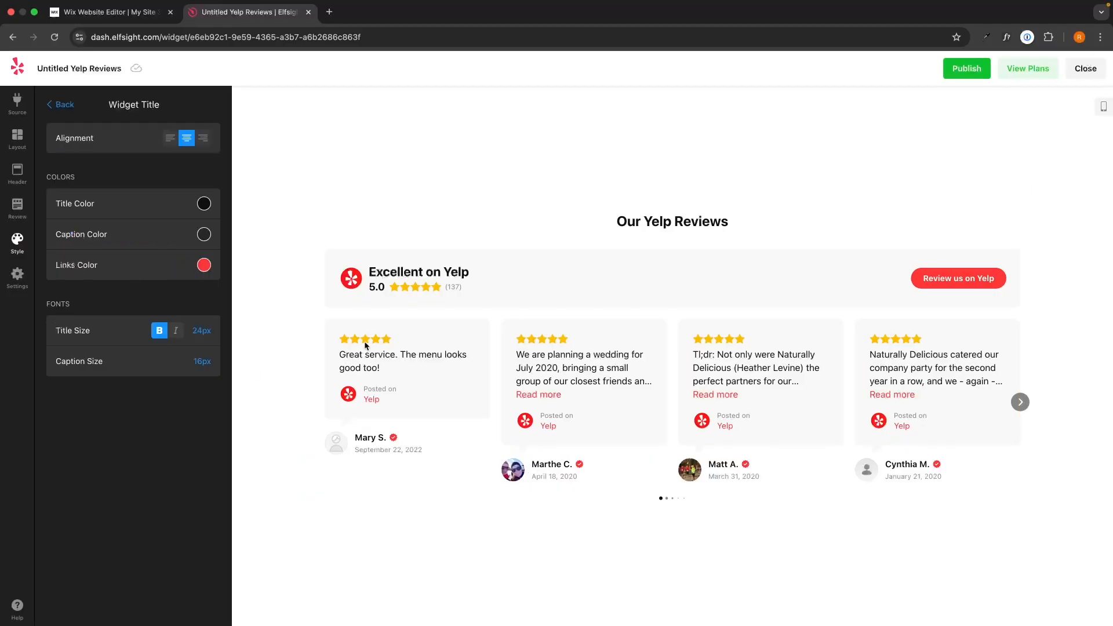
{"action": "left_click", "coordinate": [204, 203]}
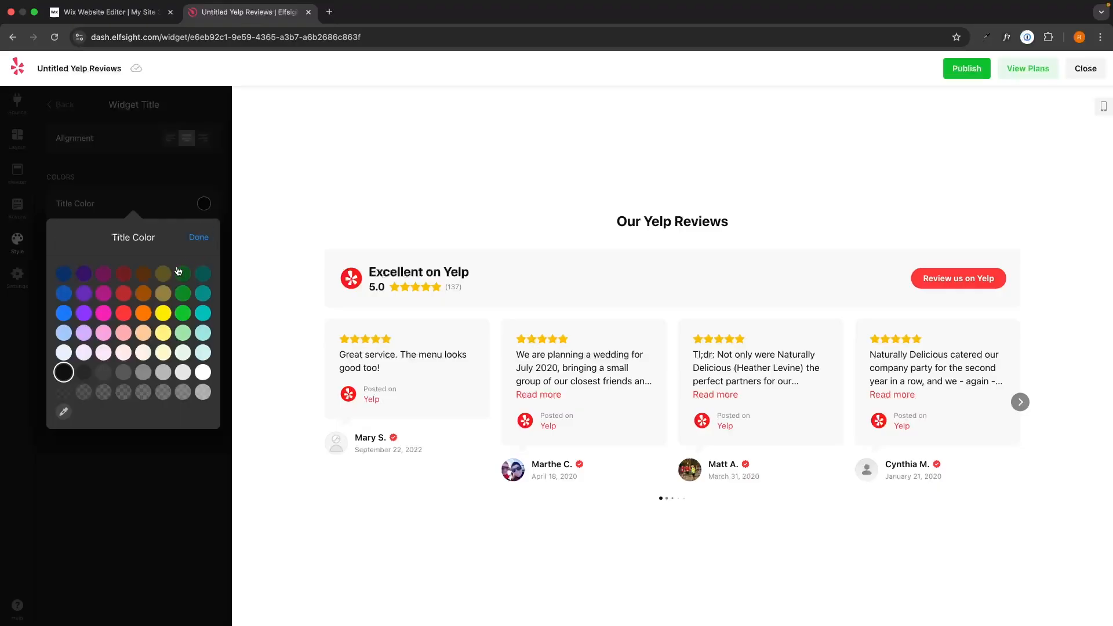
{"action": "left_click", "coordinate": [164, 314]}
{"action": "left_click", "coordinate": [140, 316]}
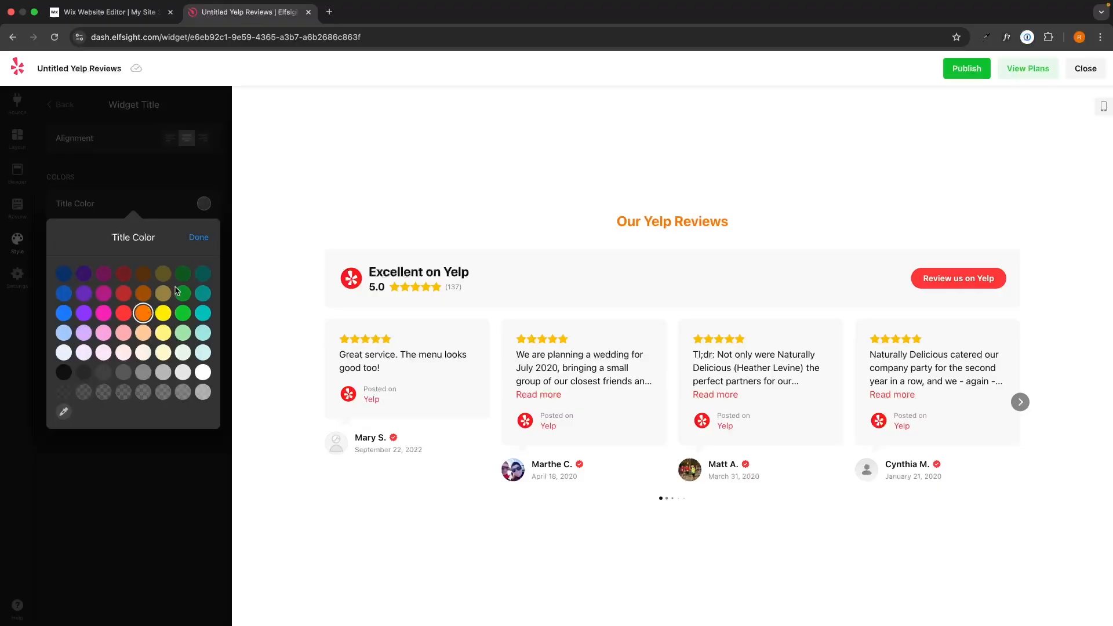
{"action": "left_click", "coordinate": [64, 372]}
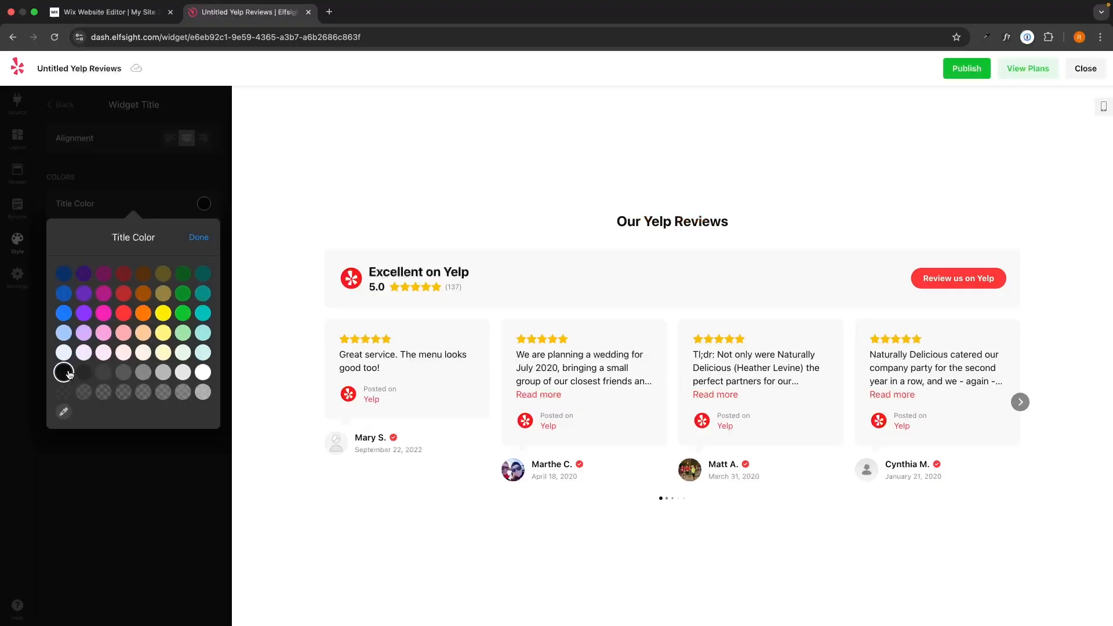
{"action": "left_click", "coordinate": [198, 237]}
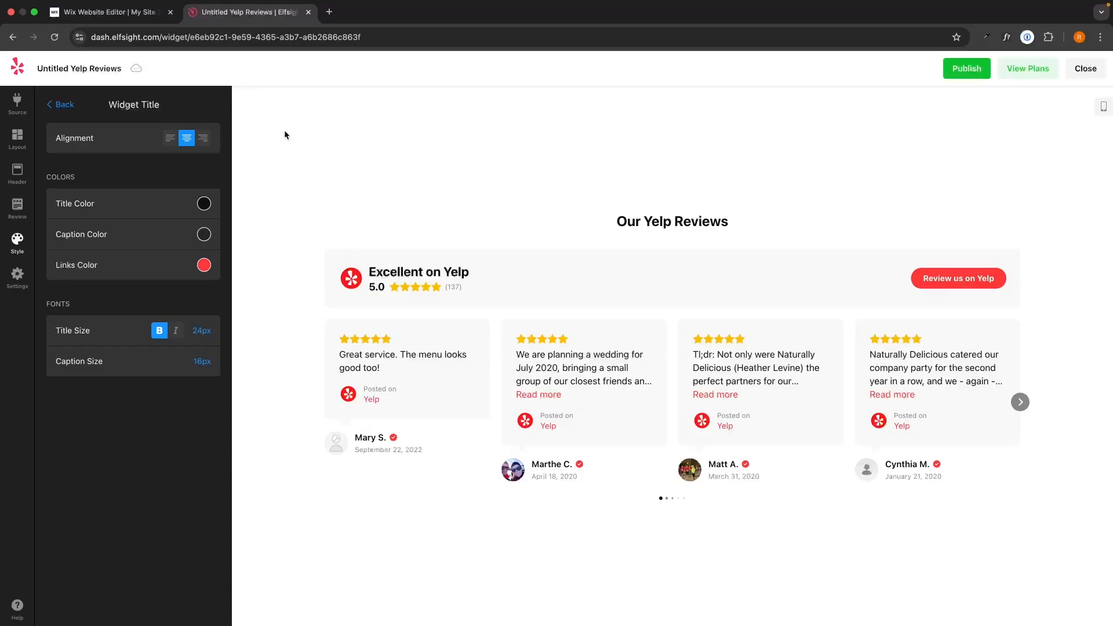
{"action": "left_click", "coordinate": [82, 104]}
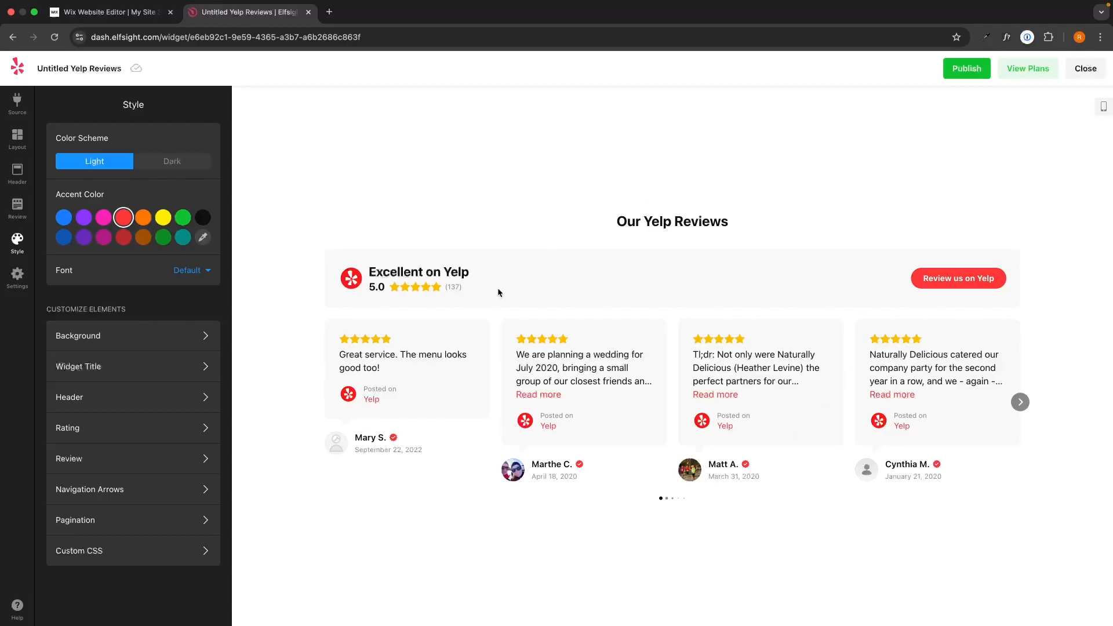
Publish the widget and examine the Free plan in the pricing table
{"action": "left_click", "coordinate": [966, 71]}
{"action": "left_click", "coordinate": [1022, 71]}
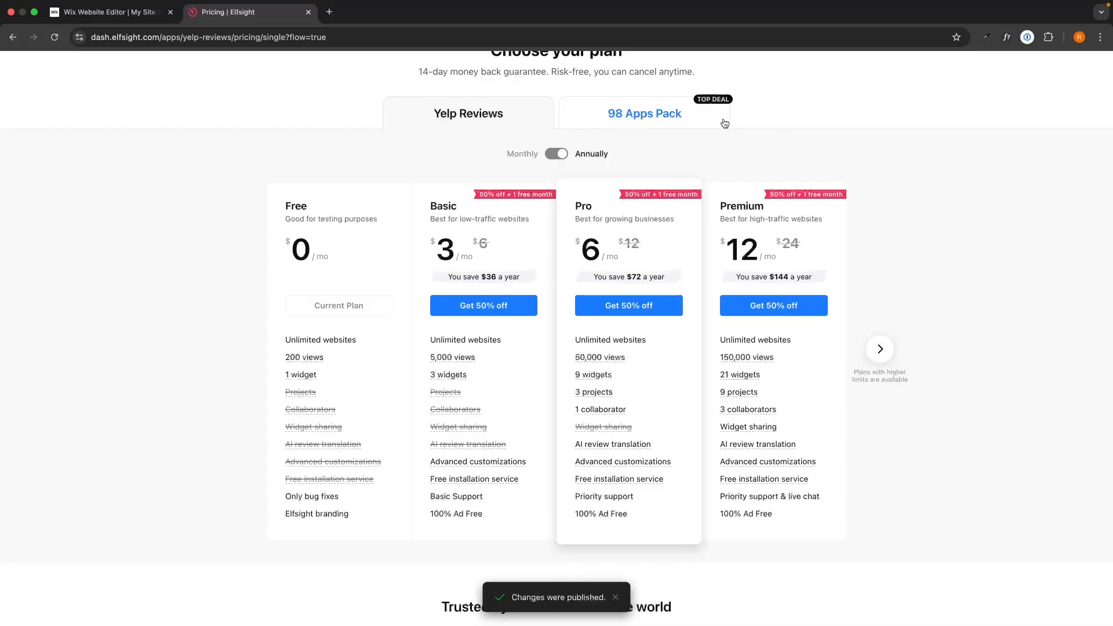
{"action": "left_click_drag", "start_coordinate": [264, 199], "coordinate": [339, 244]}
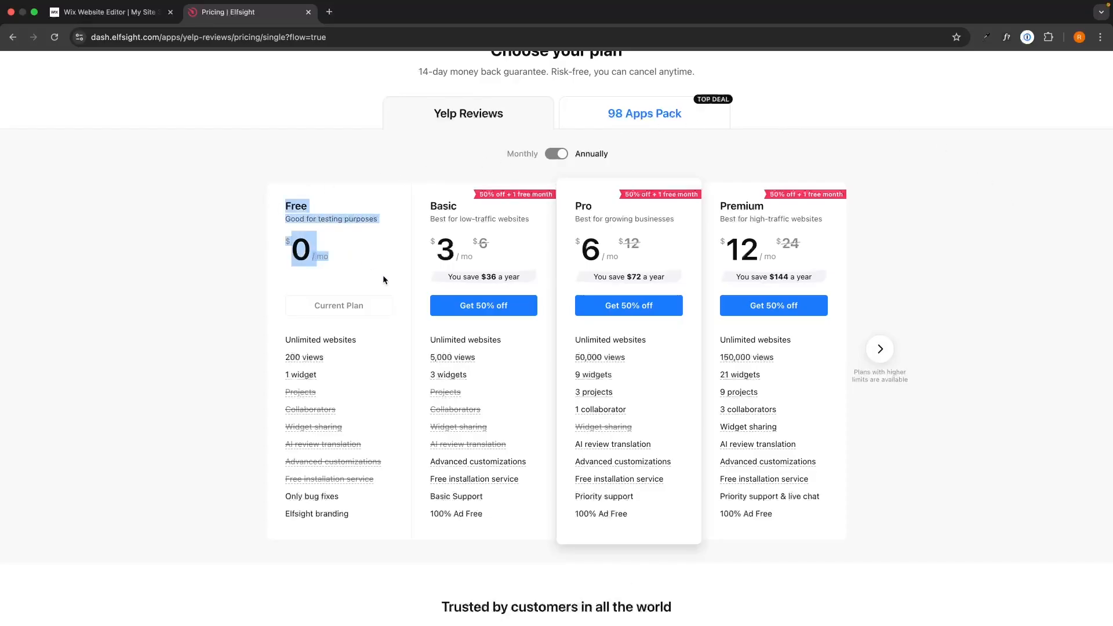
{"action": "left_click", "coordinate": [365, 276]}
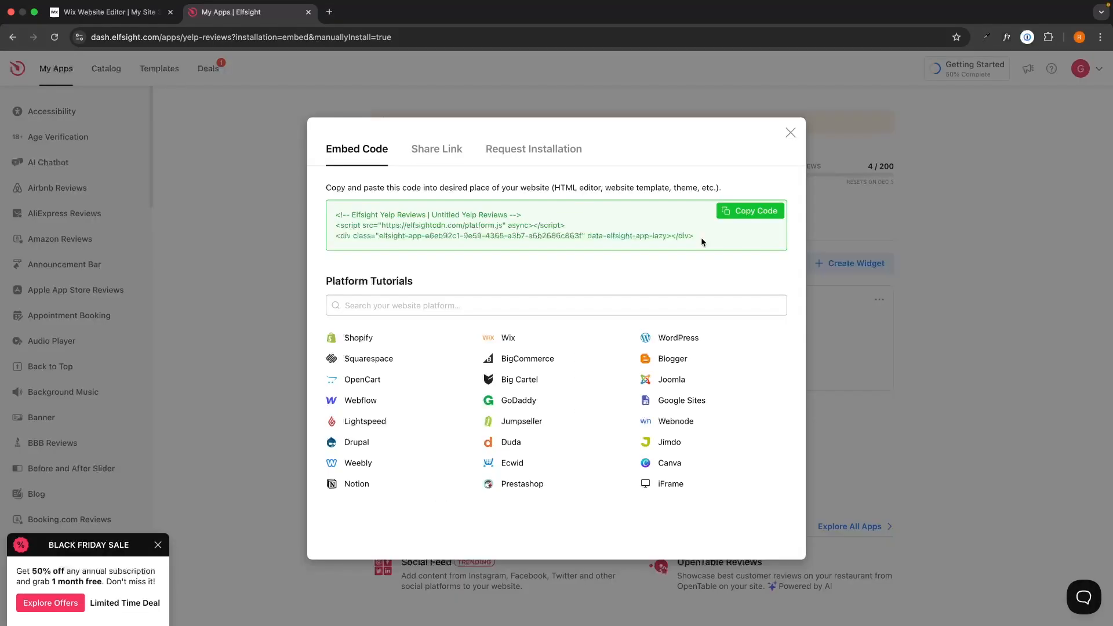
Continue with the Free plan and copy the Yelp Reviews widget's embed code
{"action": "left_click_drag", "start_coordinate": [701, 238], "coordinate": [407, 225]}
{"action": "left_click", "coordinate": [328, 210]}
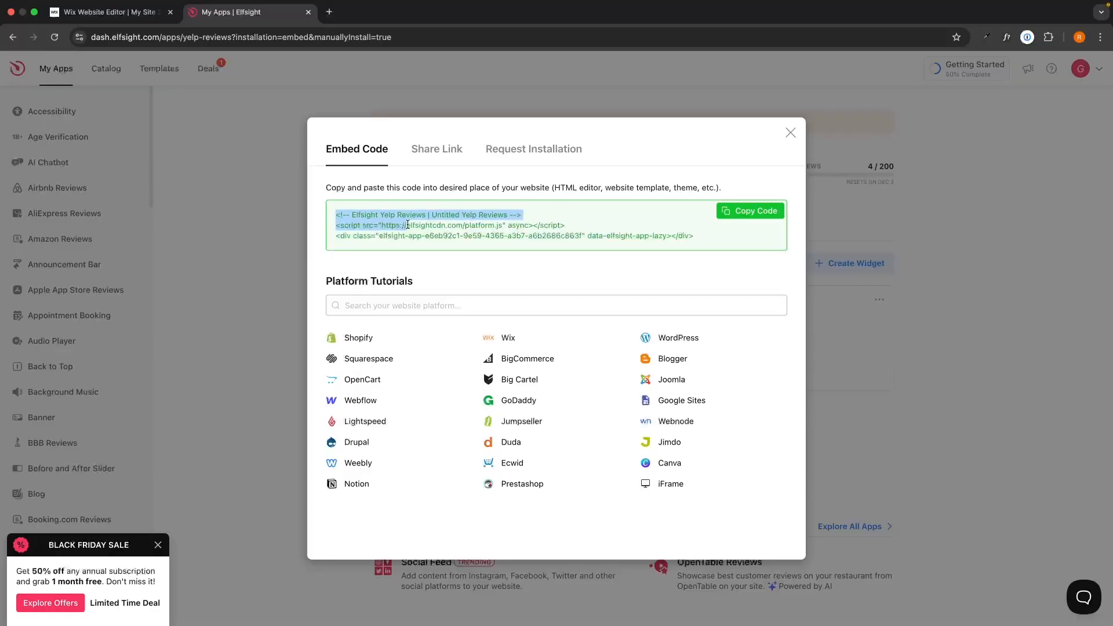
{"action": "left_click", "coordinate": [448, 215]}
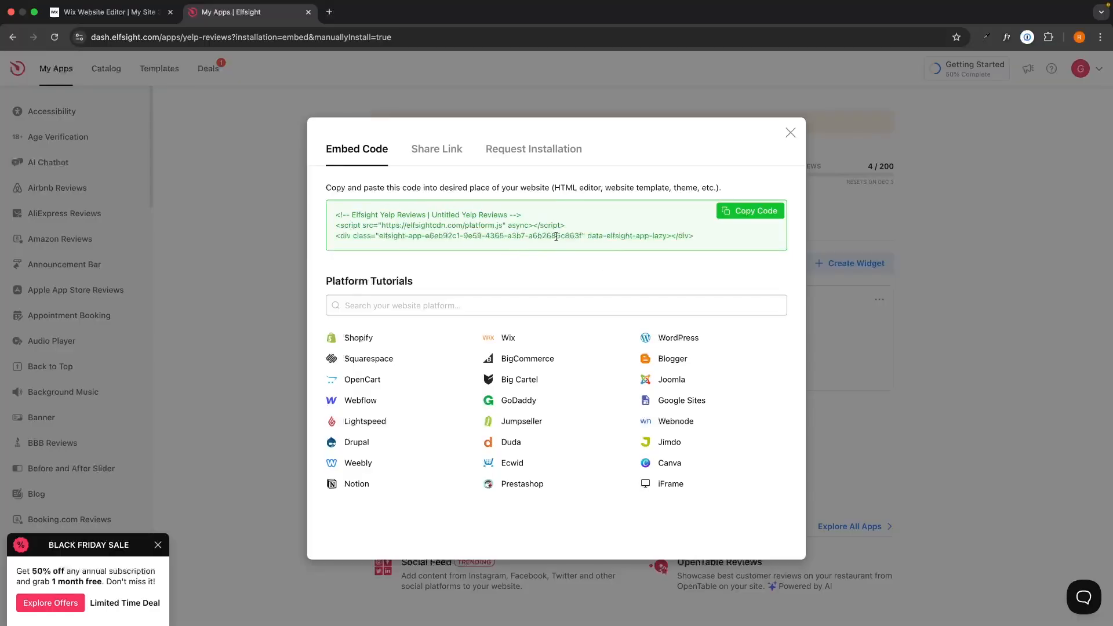
{"action": "left_click", "coordinate": [751, 211]}
Switch to the Wix editor and add a blank section between the Welcome and Brands sections of the Home page
{"action": "left_click", "coordinate": [107, 12]}
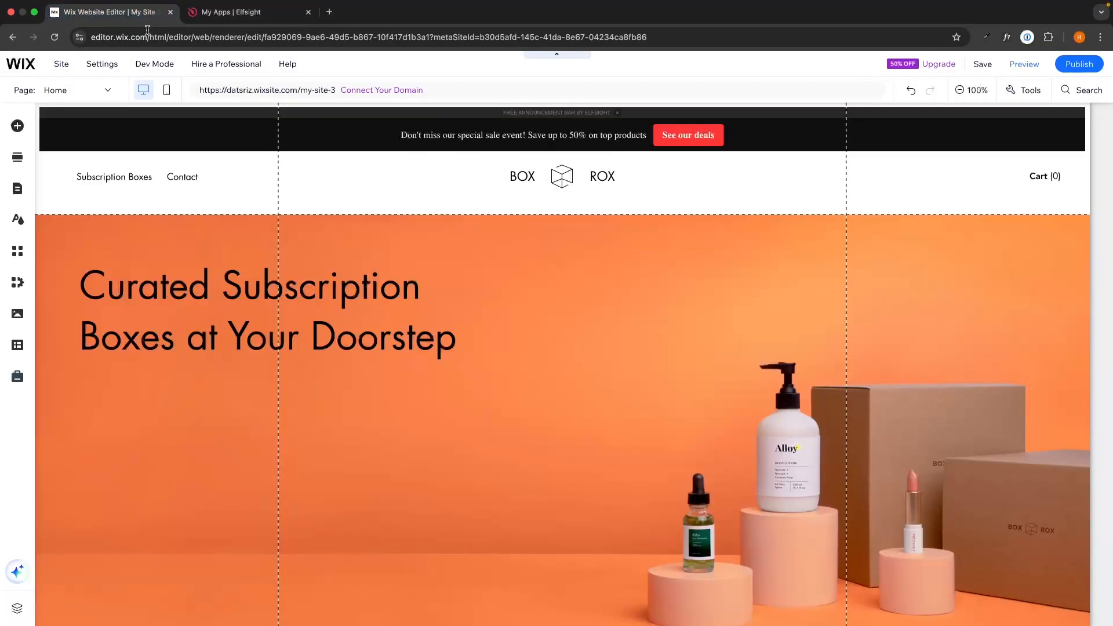
{"action": "scroll", "coordinate": [704, 369], "scroll_direction": "down", "scroll_amount": 5}
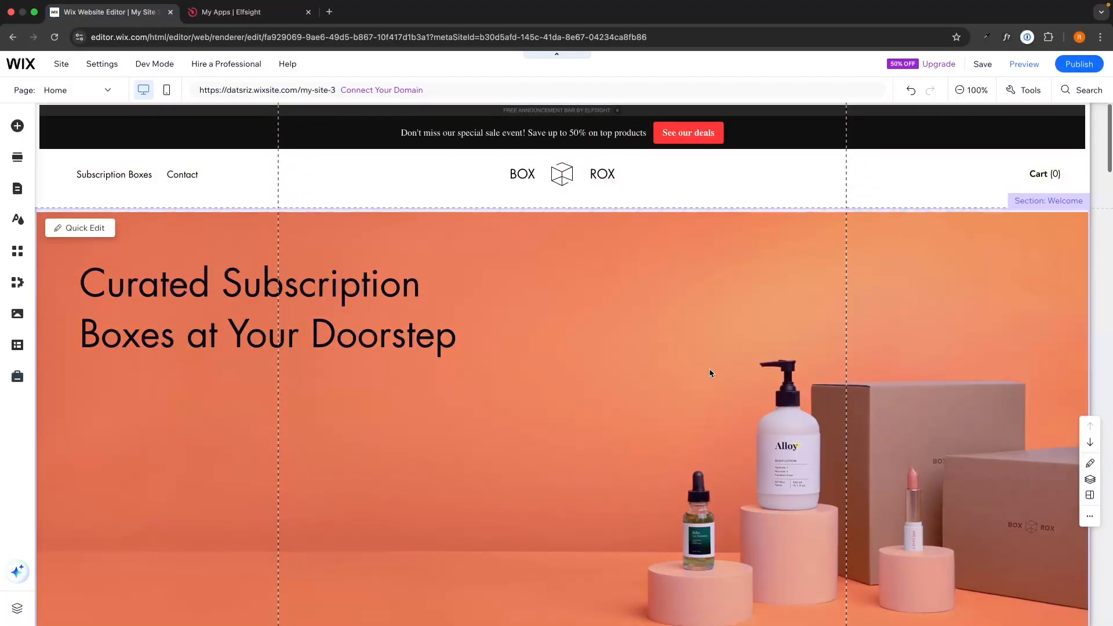
{"action": "scroll", "coordinate": [710, 373], "scroll_direction": "down", "scroll_amount": 8}
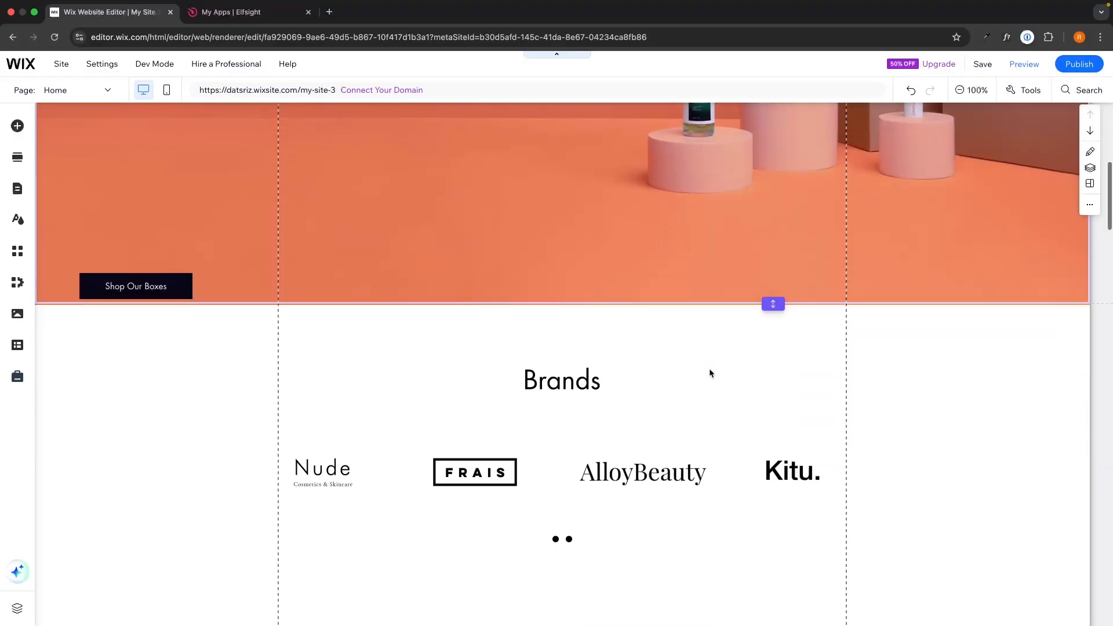
{"action": "scroll", "coordinate": [671, 290], "scroll_direction": "up", "scroll_amount": 7}
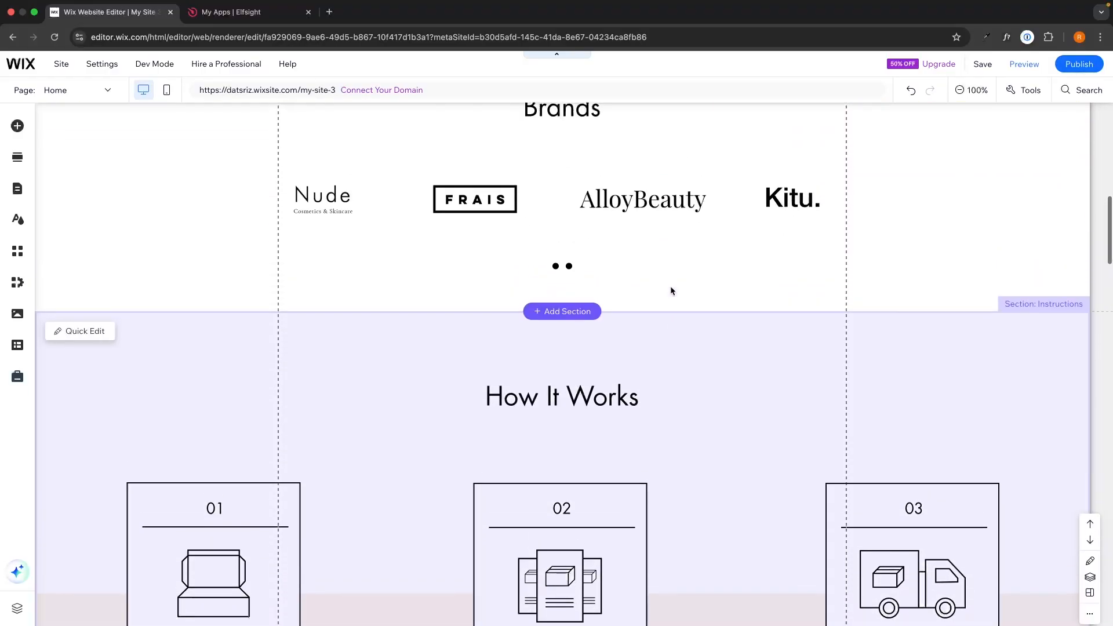
{"action": "scroll", "coordinate": [671, 290], "scroll_direction": "up", "scroll_amount": 1}
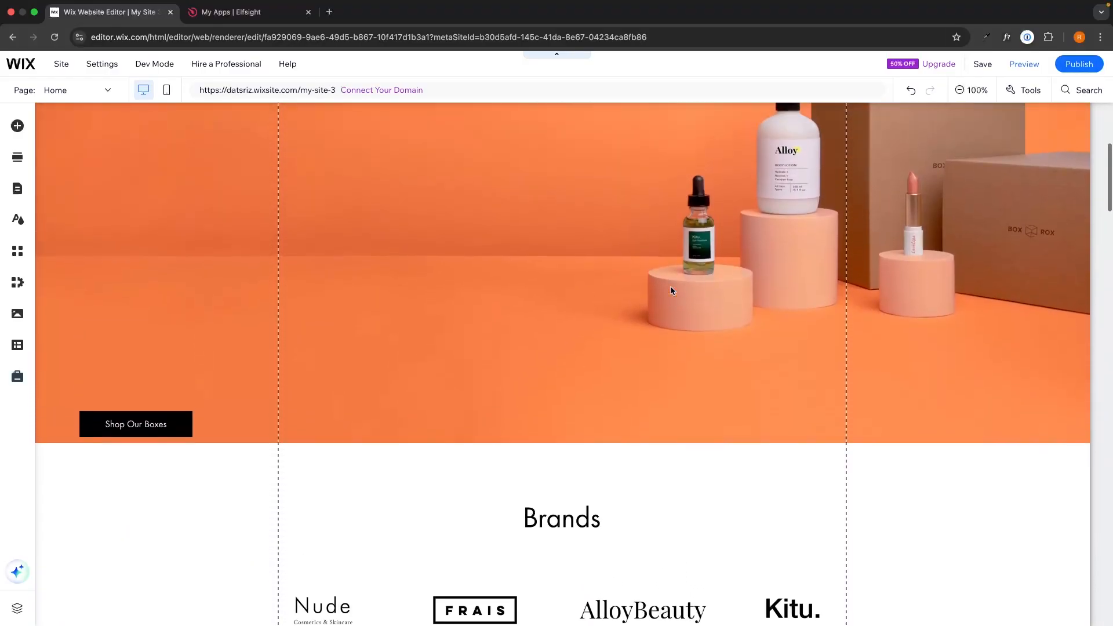
{"action": "scroll", "coordinate": [671, 289], "scroll_direction": "down", "scroll_amount": 1}
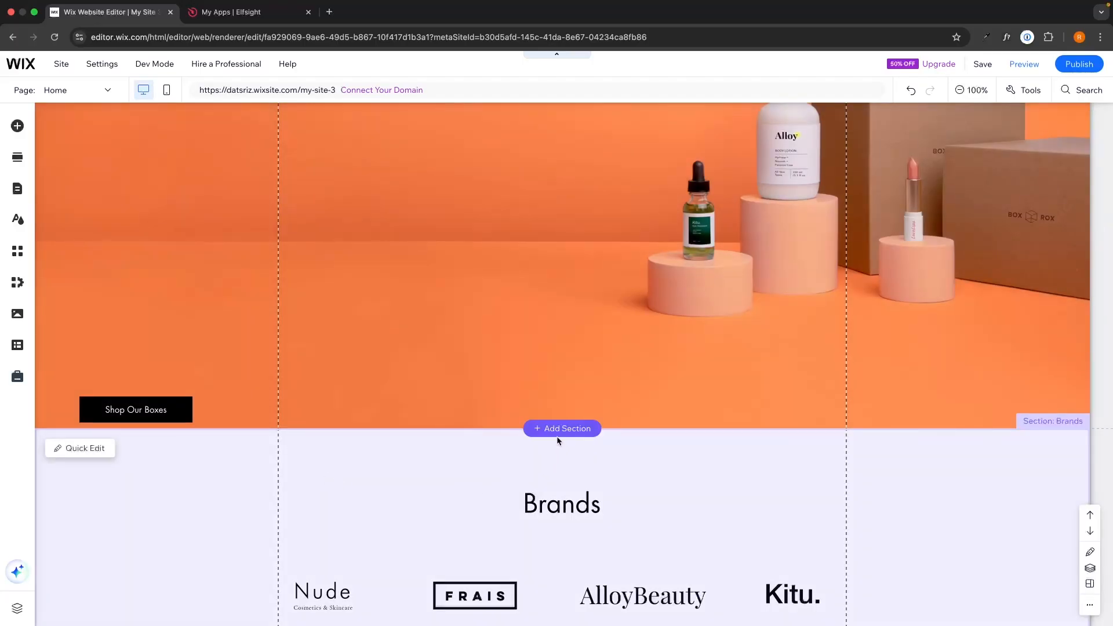
{"action": "left_click", "coordinate": [554, 429]}
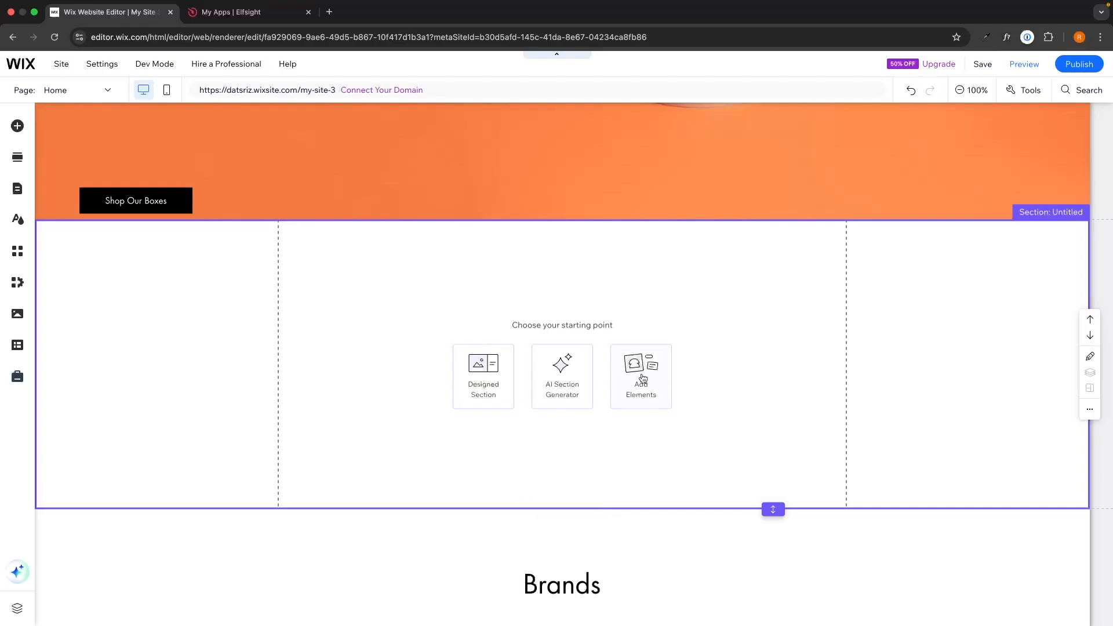
Add an Embed HTML element to the new section and apply the copied Elfsight code in it
{"action": "left_click", "coordinate": [643, 399]}
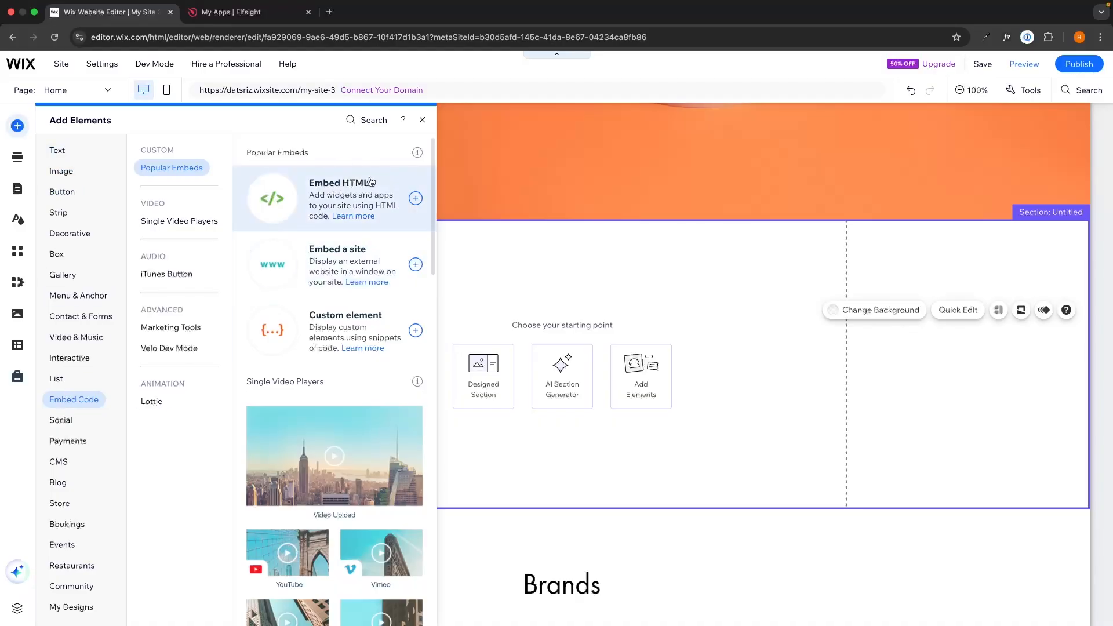
{"action": "left_click", "coordinate": [416, 198]}
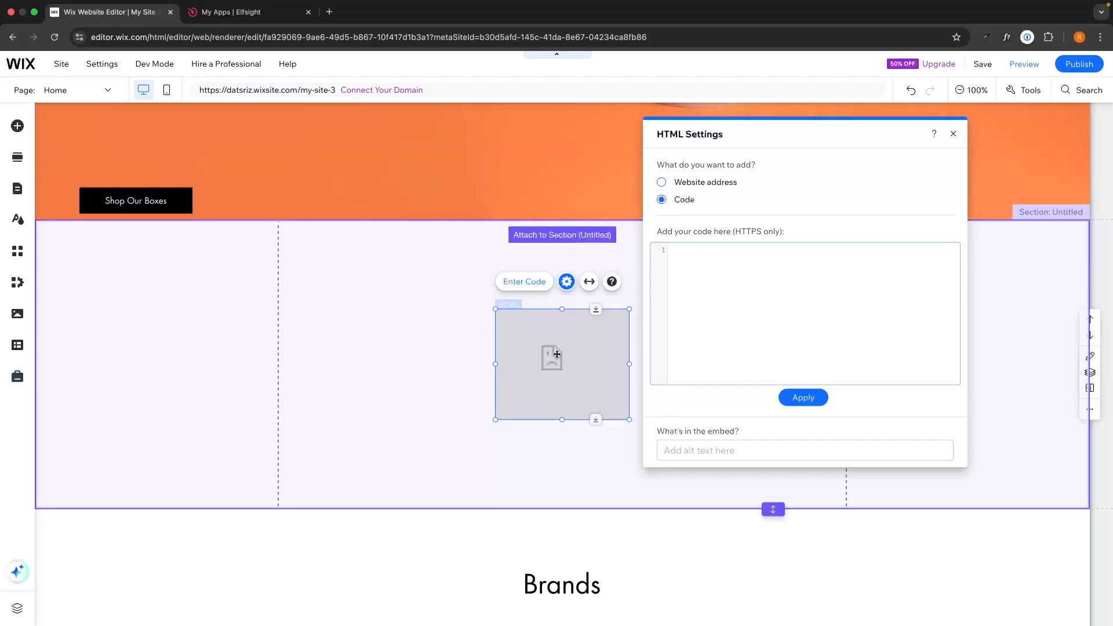
{"action": "left_click", "coordinate": [699, 267]}
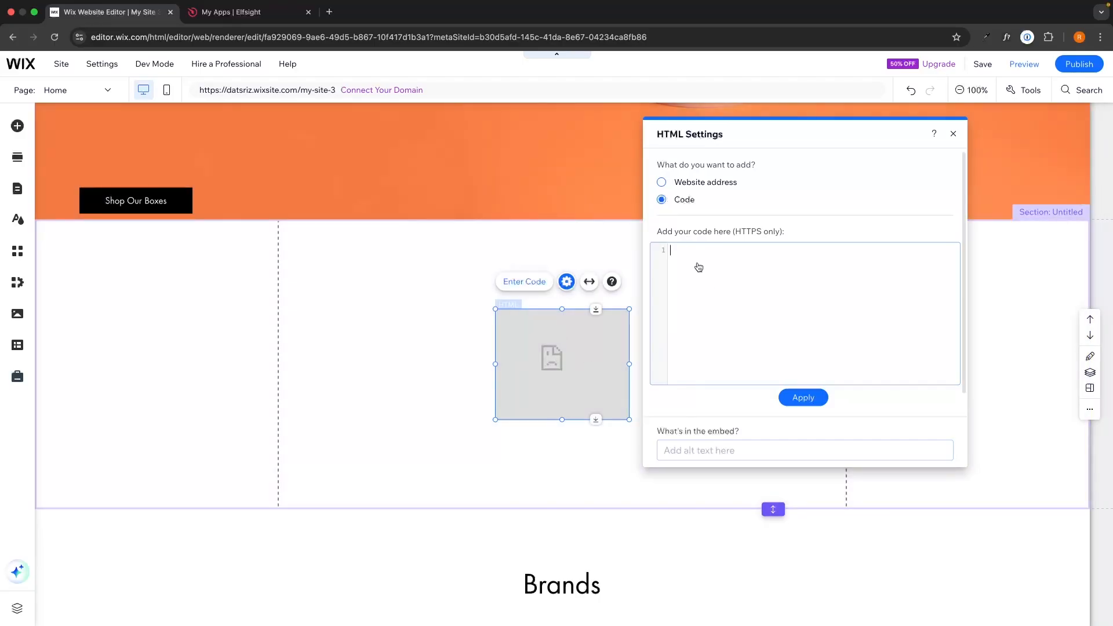
{"action": "key", "text": "super+v"}
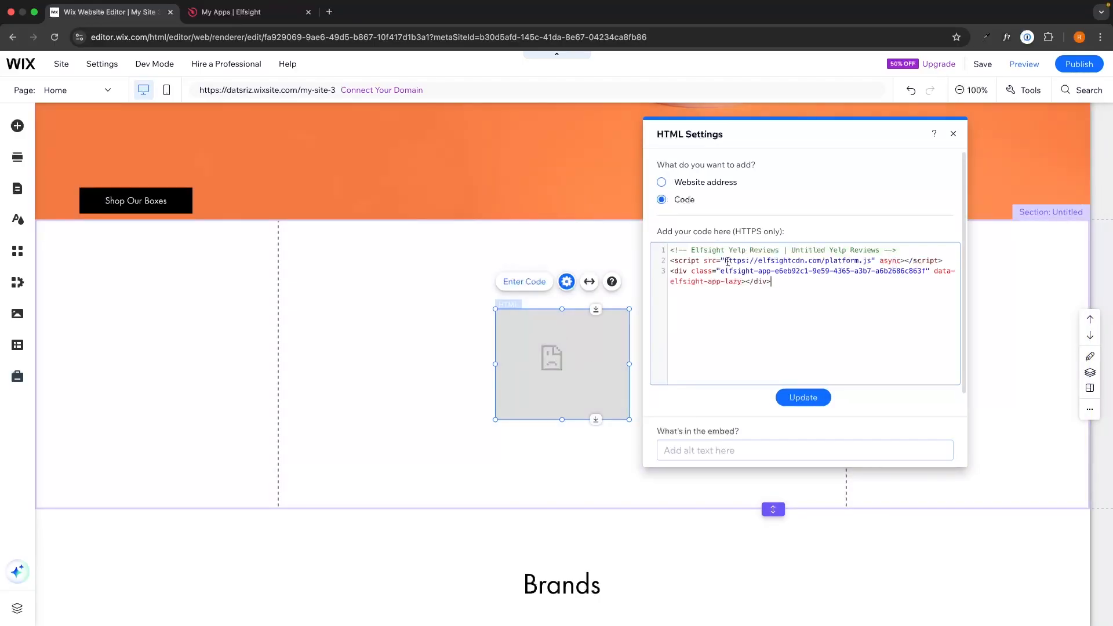
{"action": "left_click", "coordinate": [812, 397]}
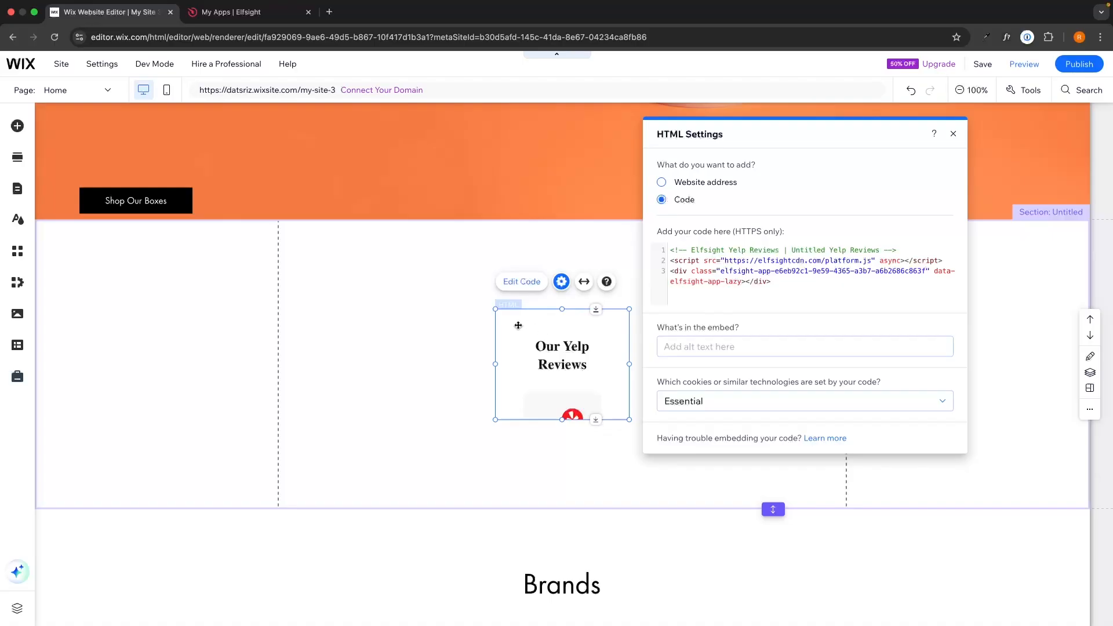
Enlarge the embedded HTML element from two opposite corners so it fills the whole section
{"action": "left_click_drag", "start_coordinate": [495, 308], "coordinate": [35, 218]}
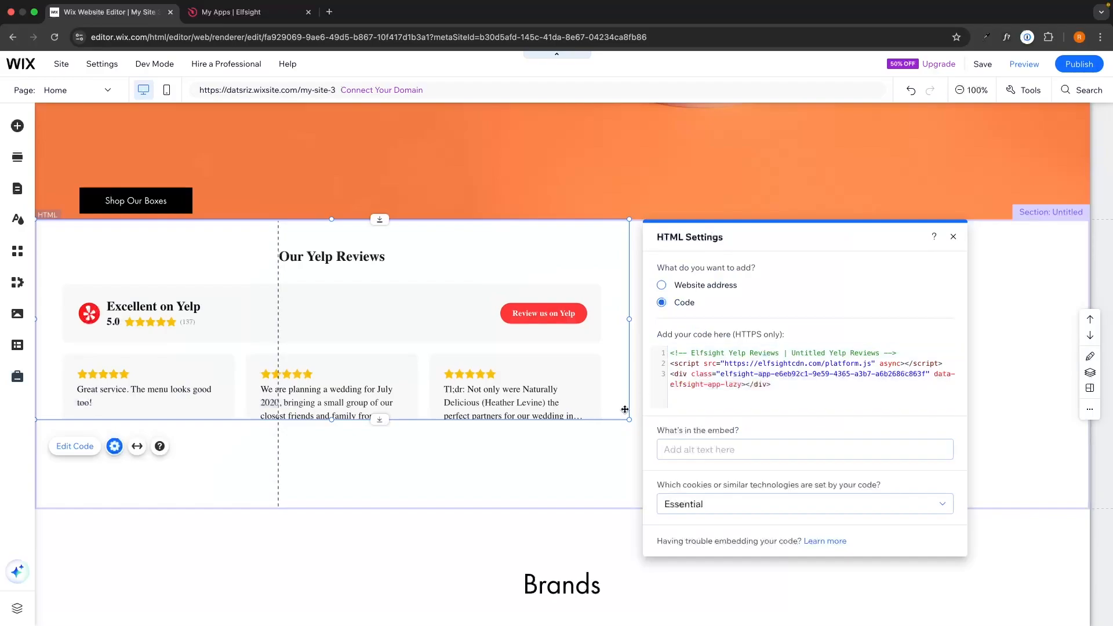
{"action": "left_click_drag", "start_coordinate": [628, 419], "coordinate": [1095, 513]}
{"action": "scroll", "coordinate": [723, 439], "scroll_direction": "down", "scroll_amount": 2}
{"action": "left_click", "coordinate": [694, 460]}
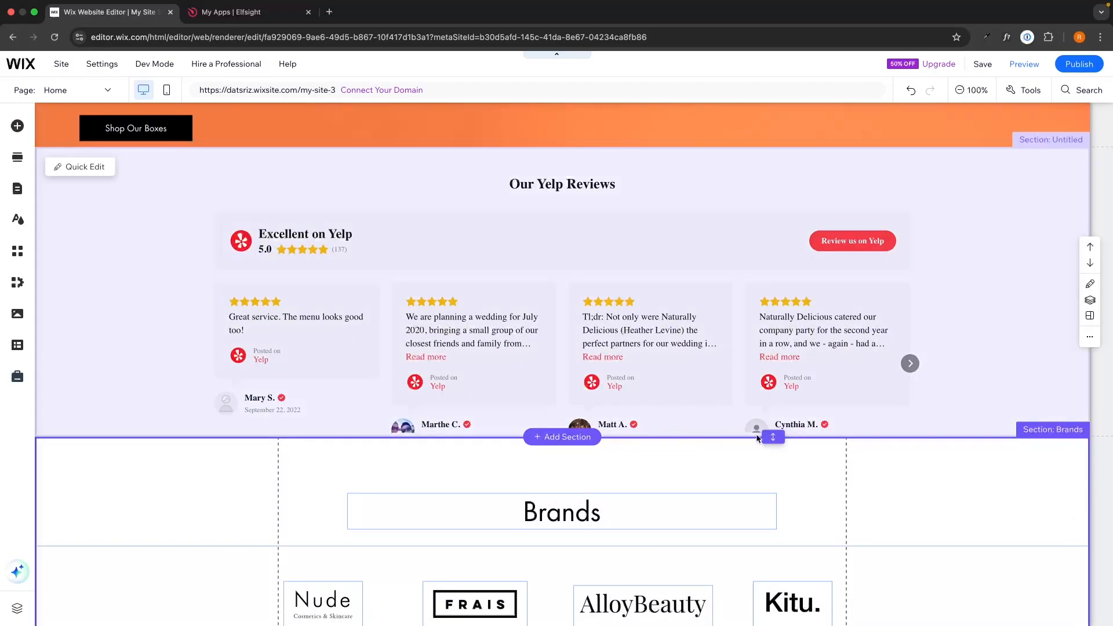
Increase the reviews section's height to about 630 and lengthen the HTML element so the reviewer details and pagination dots fit
{"action": "left_click_drag", "start_coordinate": [769, 437], "coordinate": [770, 512]}
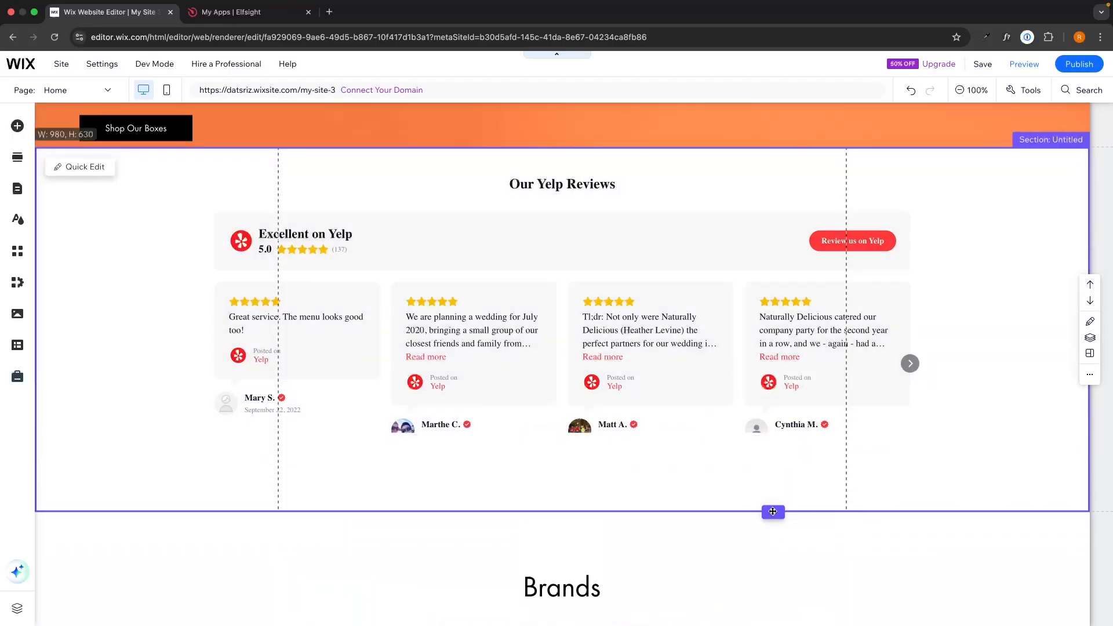
{"action": "left_click", "coordinate": [600, 424]}
{"action": "left_click_drag", "start_coordinate": [562, 431], "coordinate": [561, 468]}
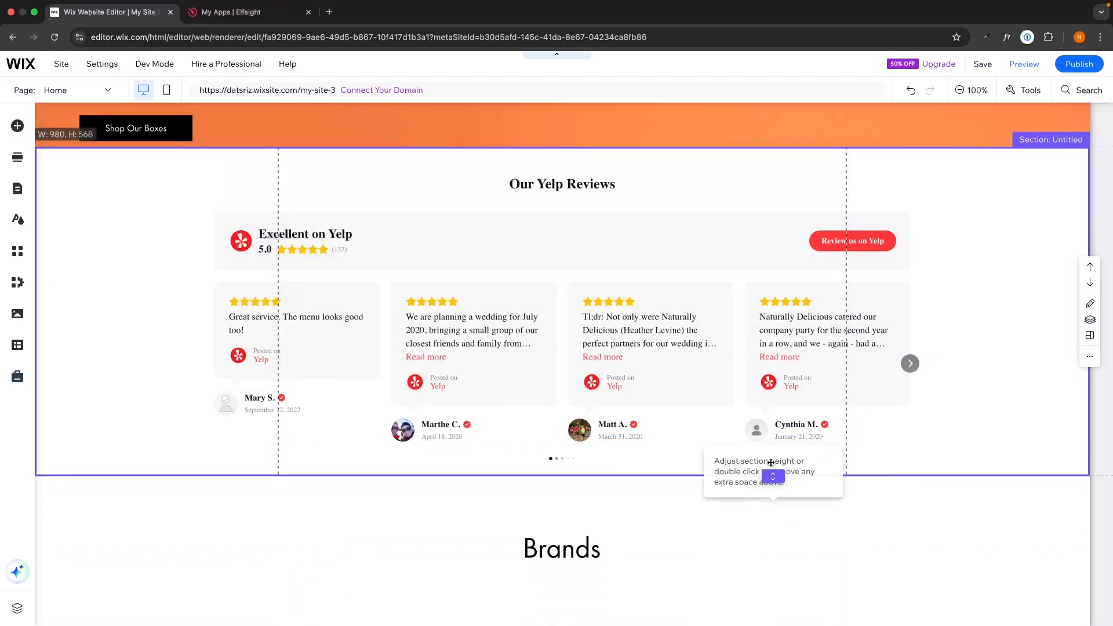